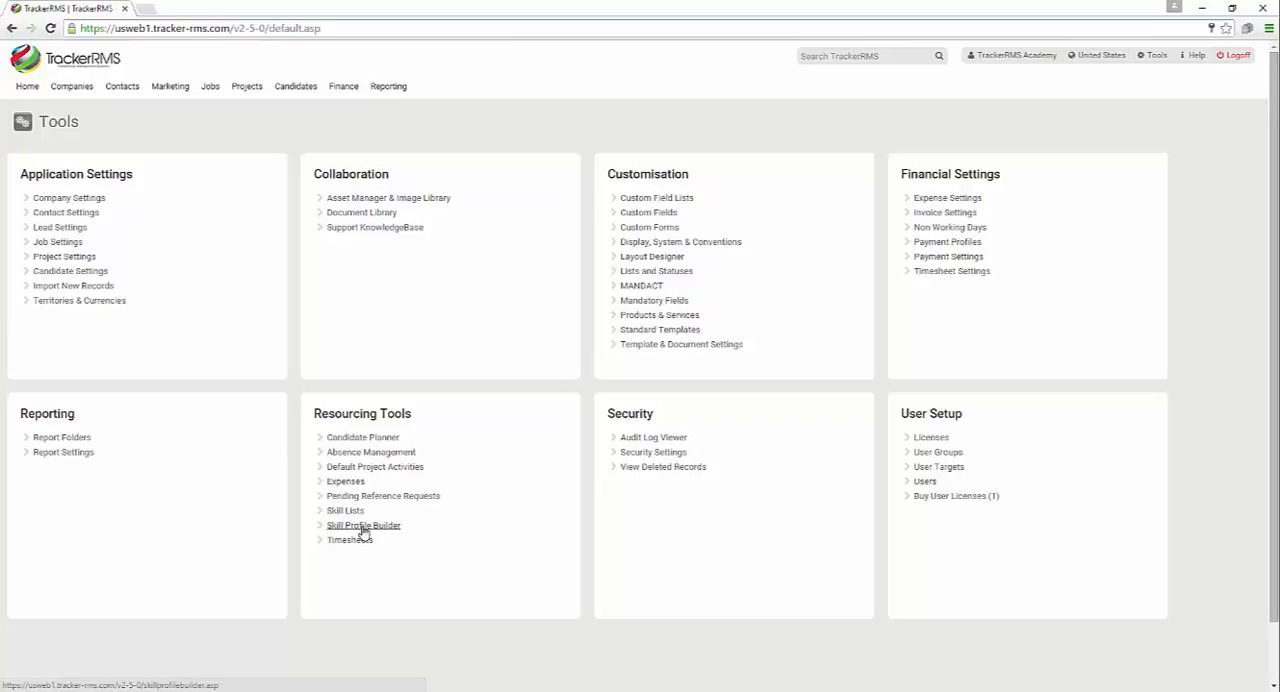
Open the Skill Profile Builder and create a skill category named IT Skills for All Departments
click(363, 527)
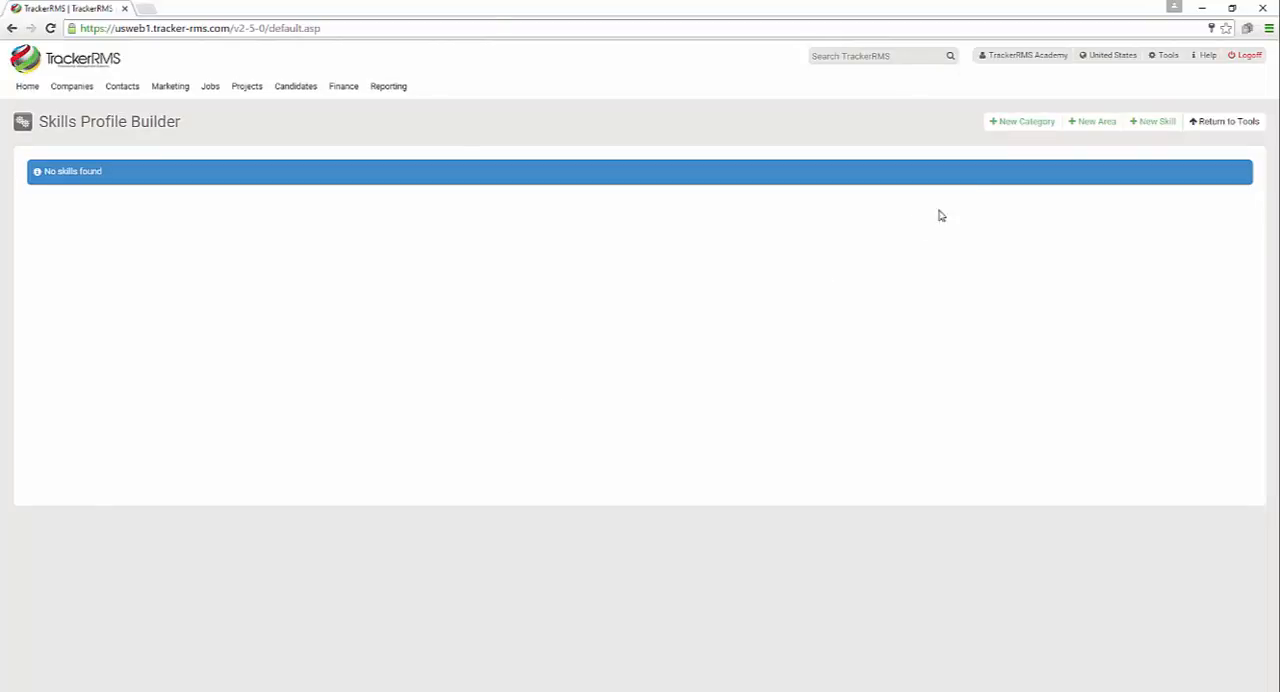
click(1021, 123)
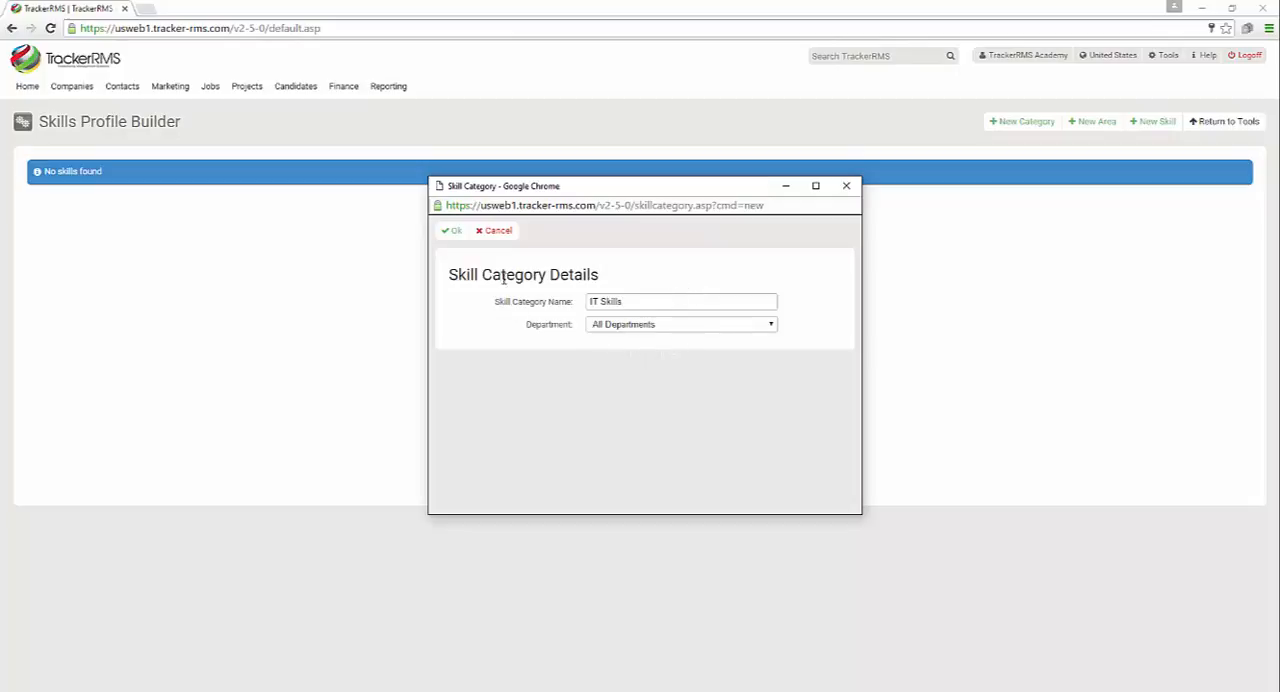
click(453, 237)
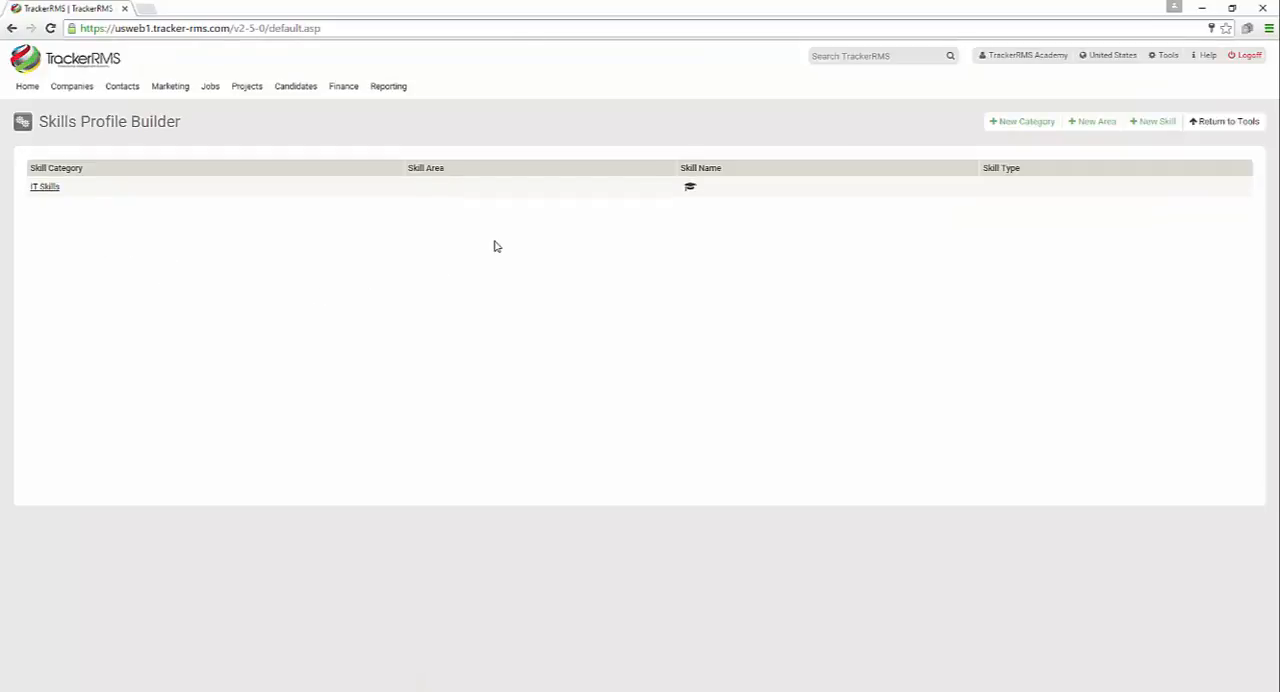
Add a skill area named Languages to the IT Skills category
click(1091, 123)
click(646, 322)
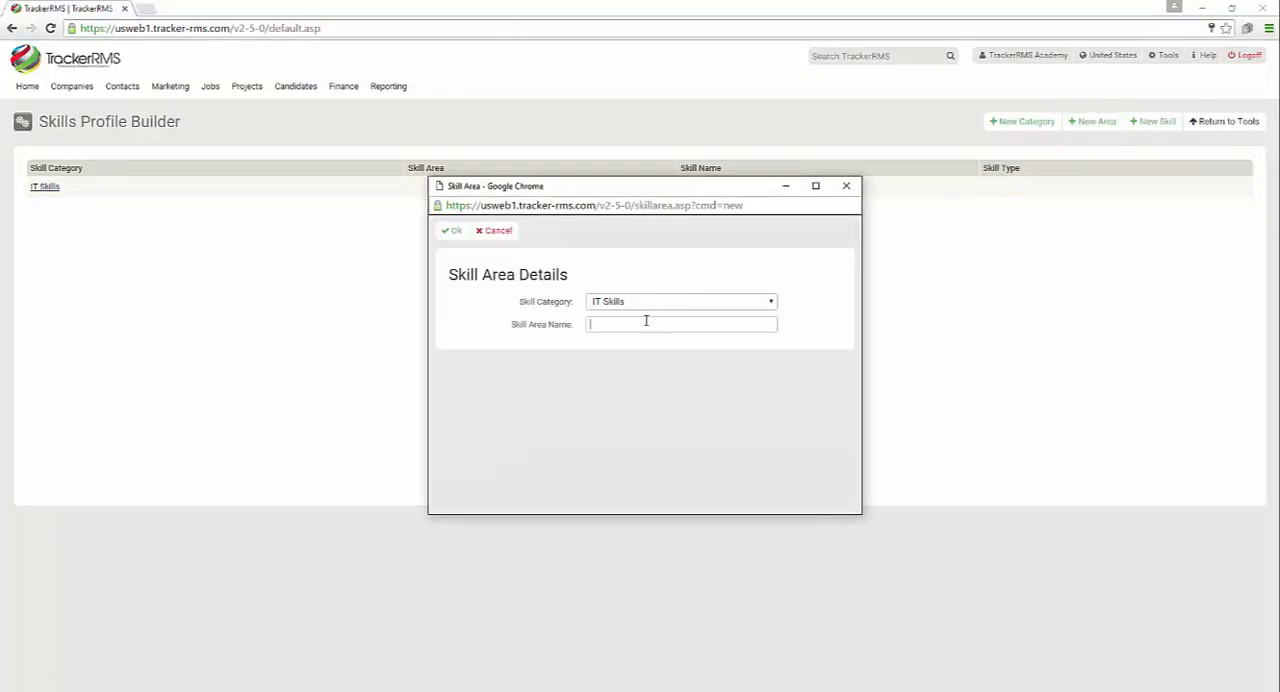
text(Languages)
click(457, 236)
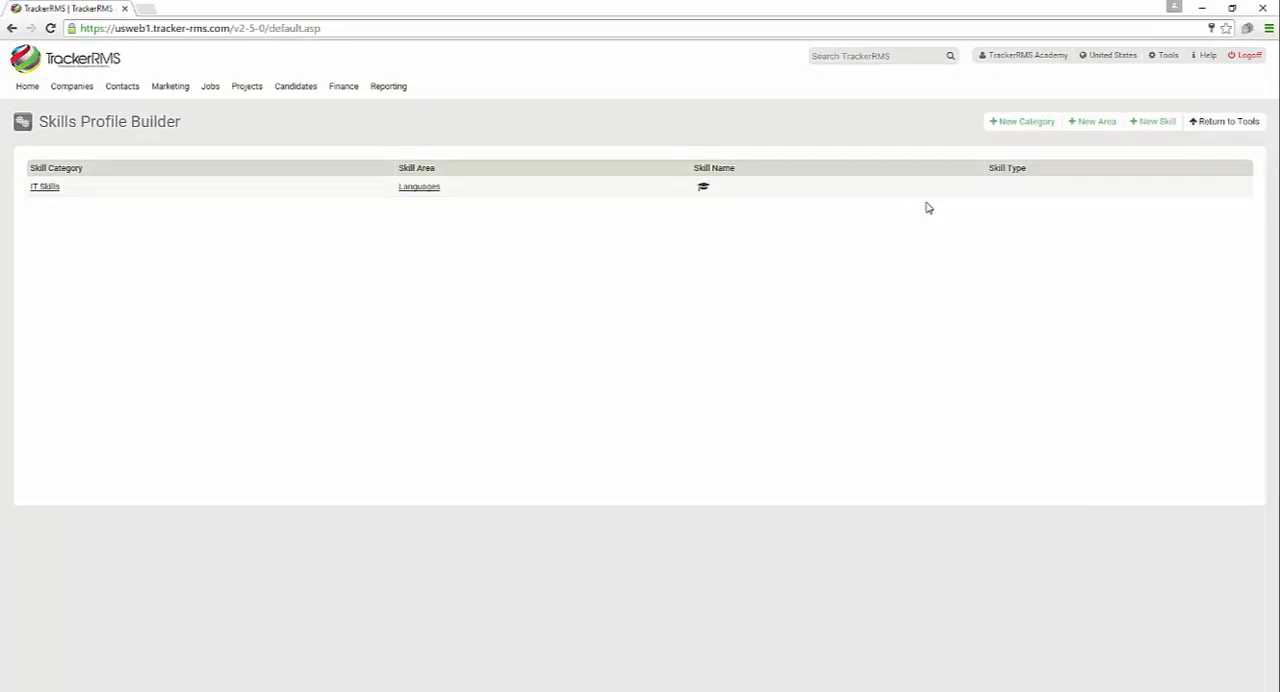
Add a YesNo skill named ASP with parser keyword ASP to the Languages area of IT Skills, keeping the form ready for another
click(1155, 121)
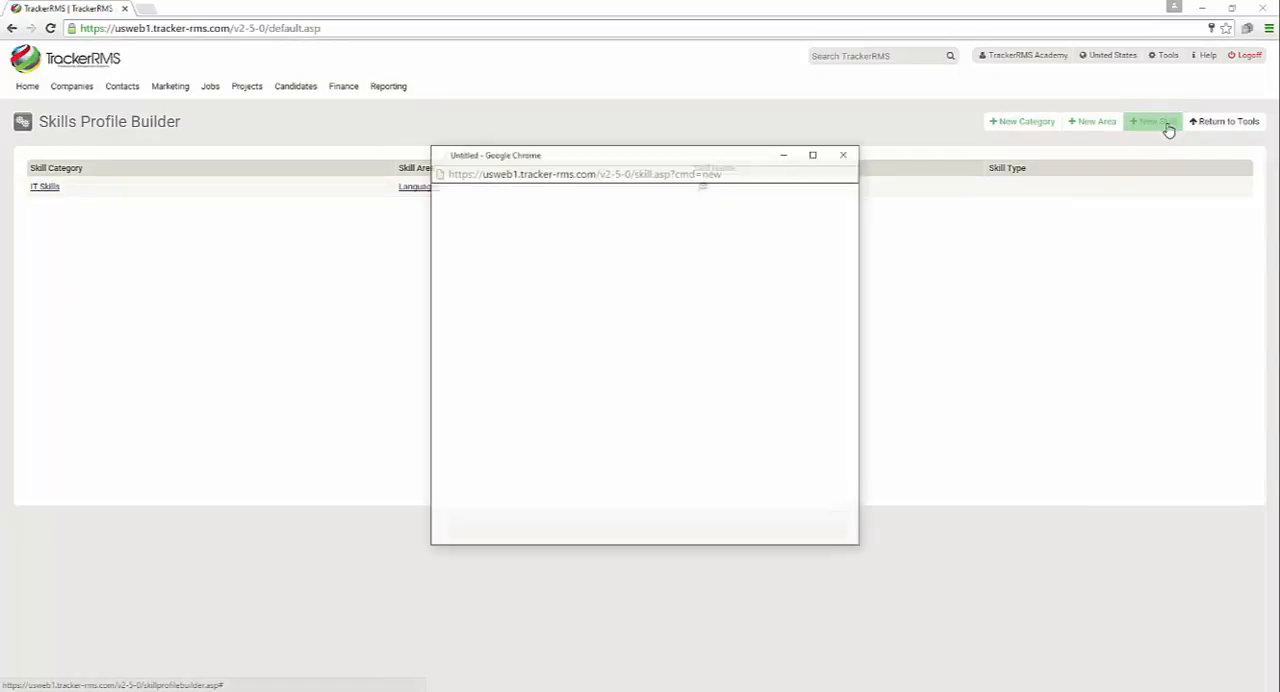
click(677, 306)
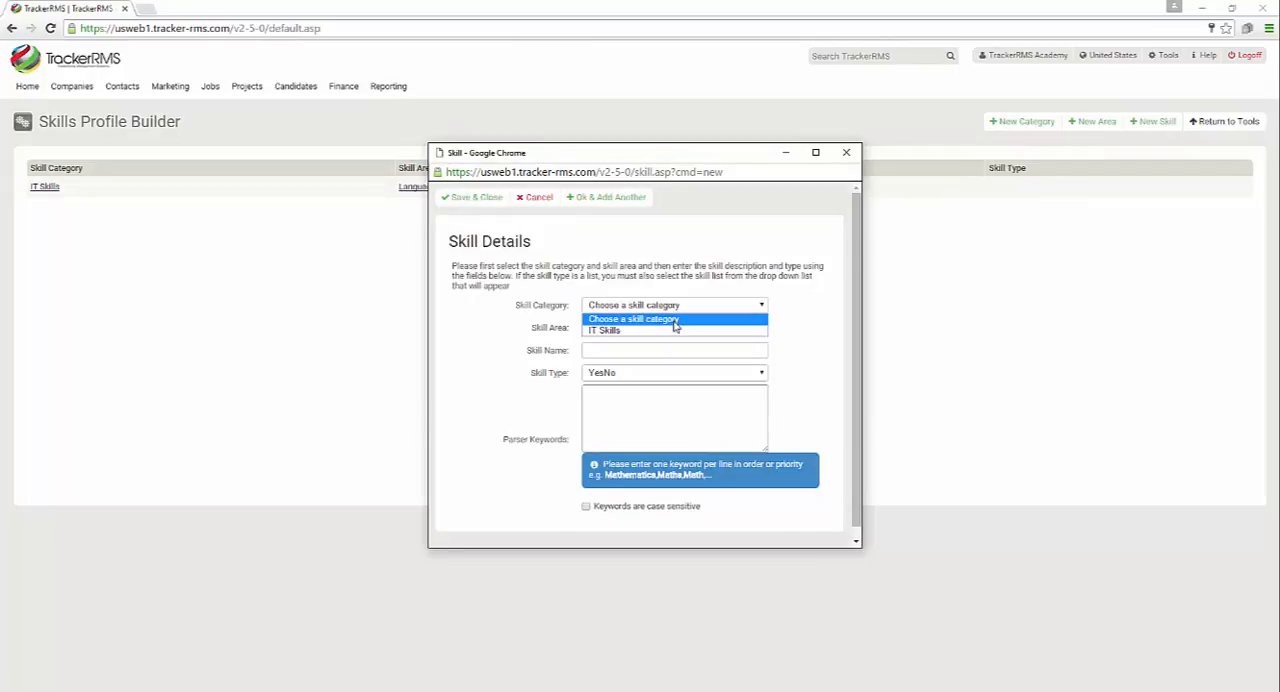
click(675, 330)
click(677, 331)
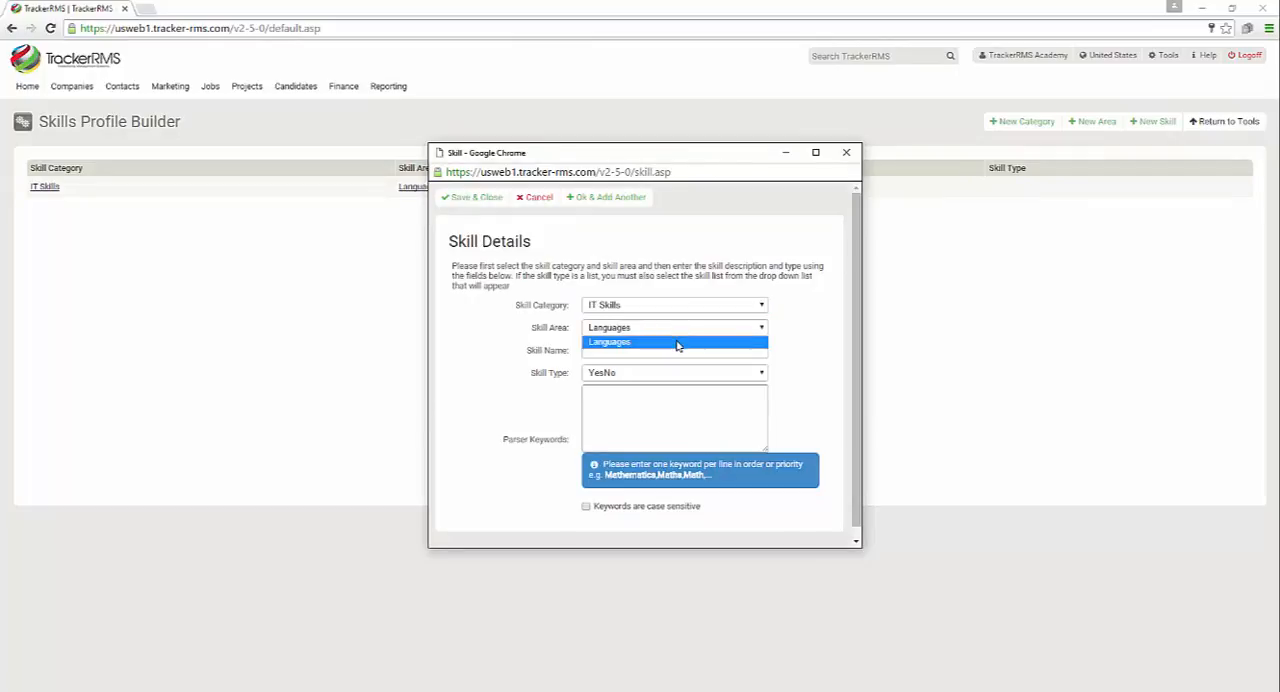
click(677, 344)
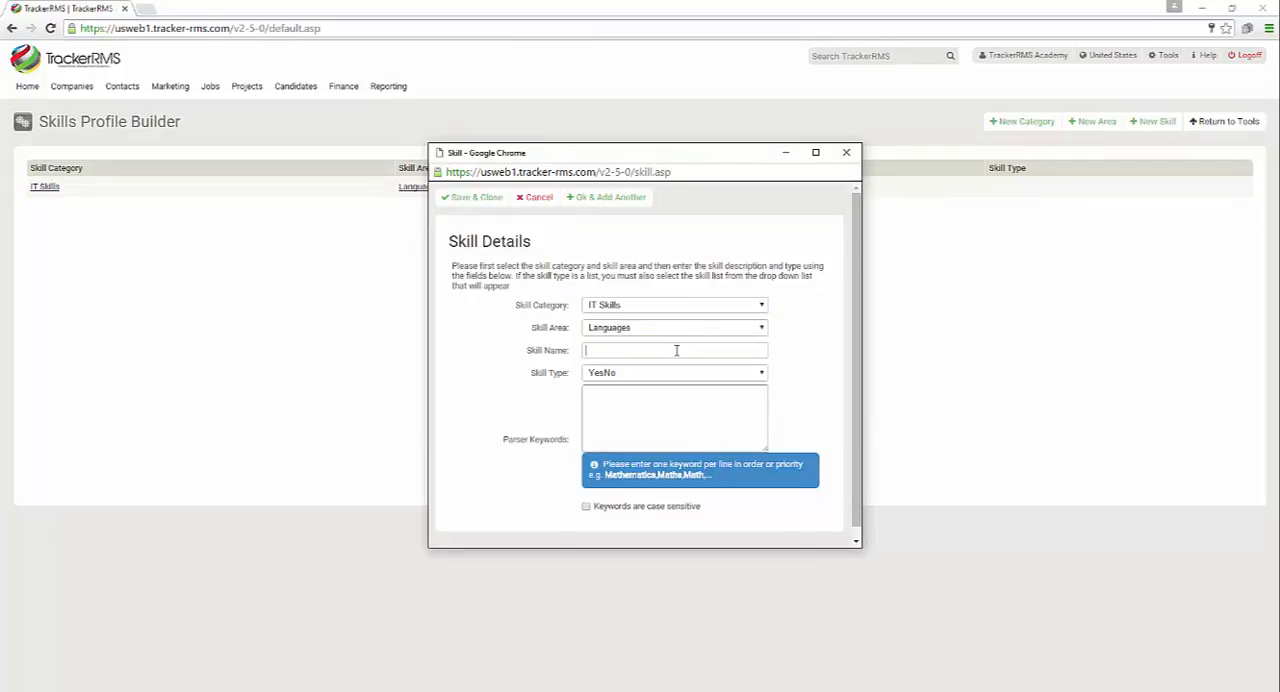
click(676, 350)
text(ASP)
click(679, 378)
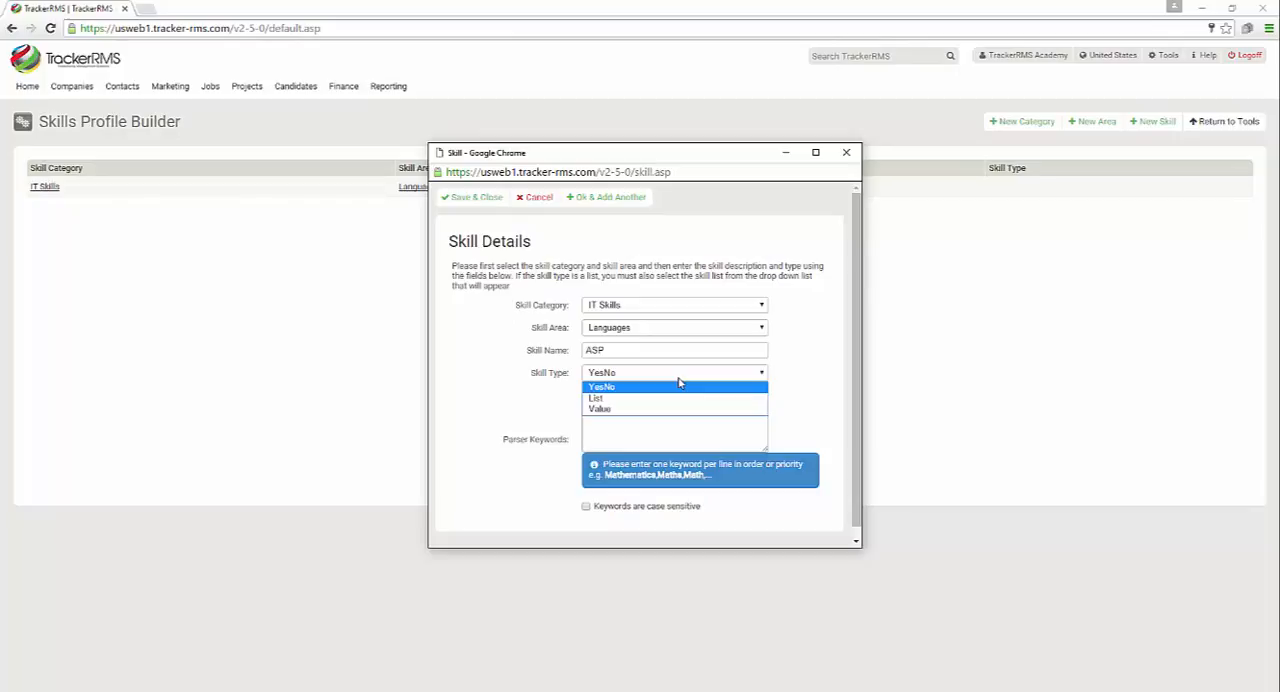
click(680, 386)
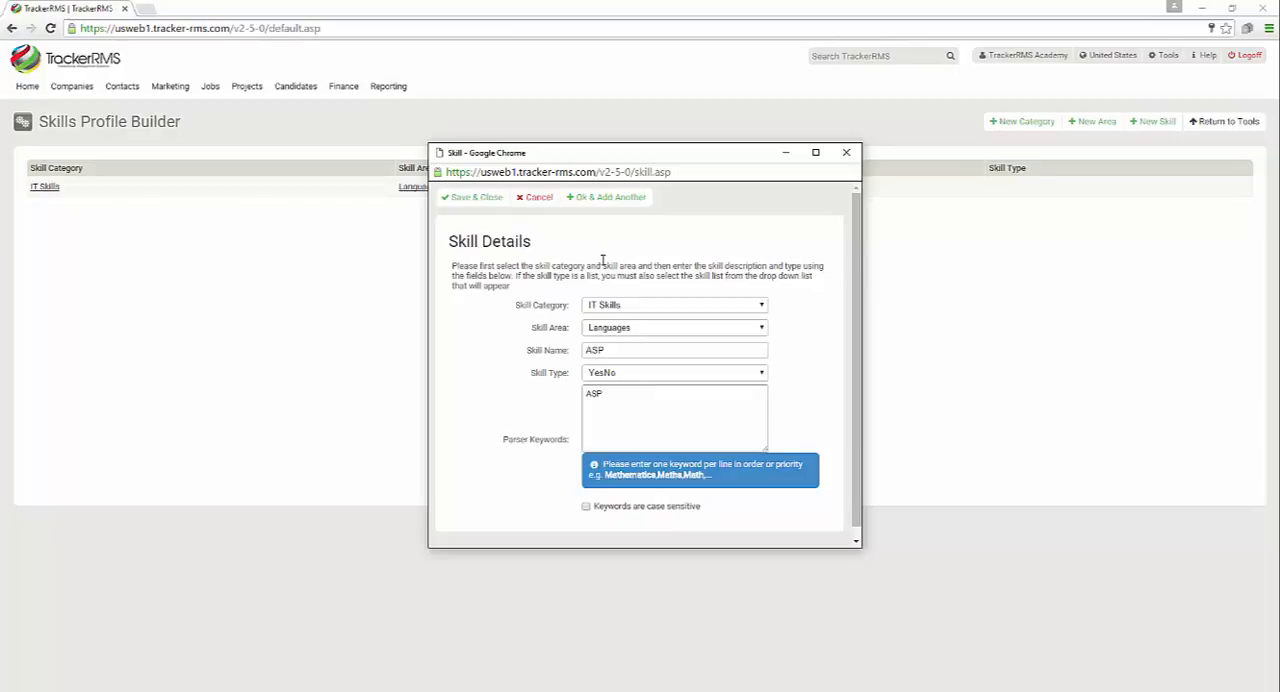
click(605, 198)
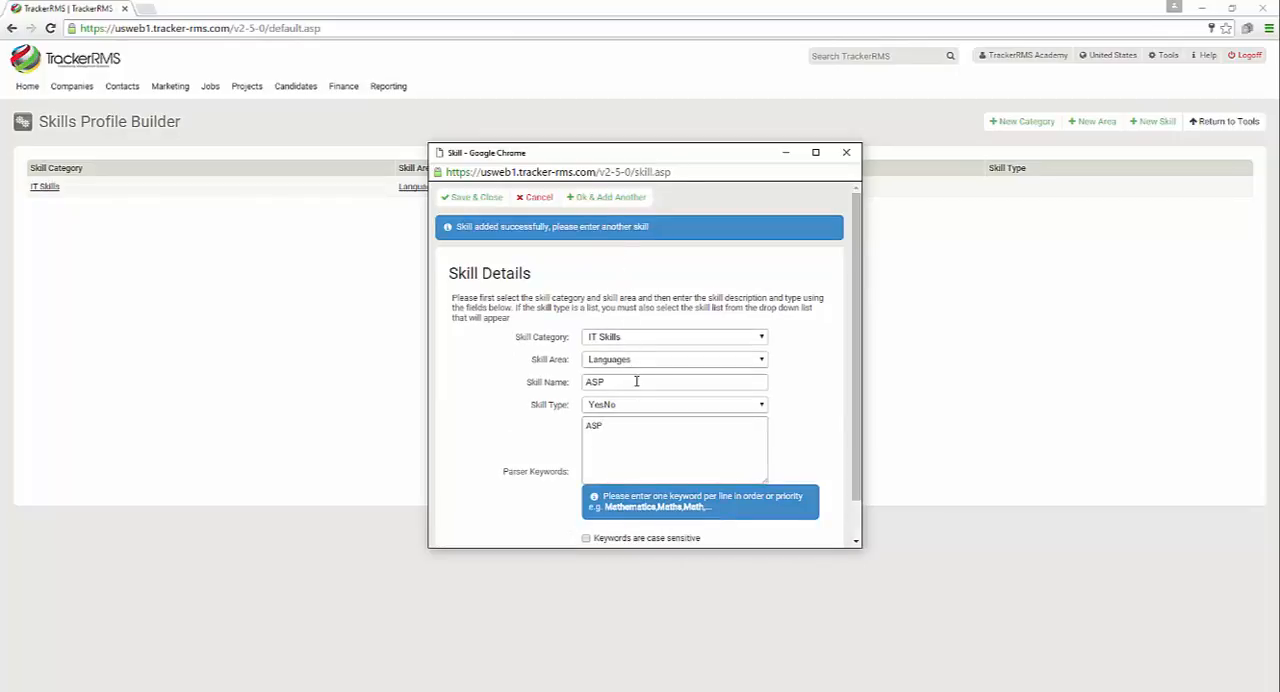
Add C# and .net as further YesNo skills in the Languages area of IT Skills
double_click(591, 381)
text(C#)
click(600, 199)
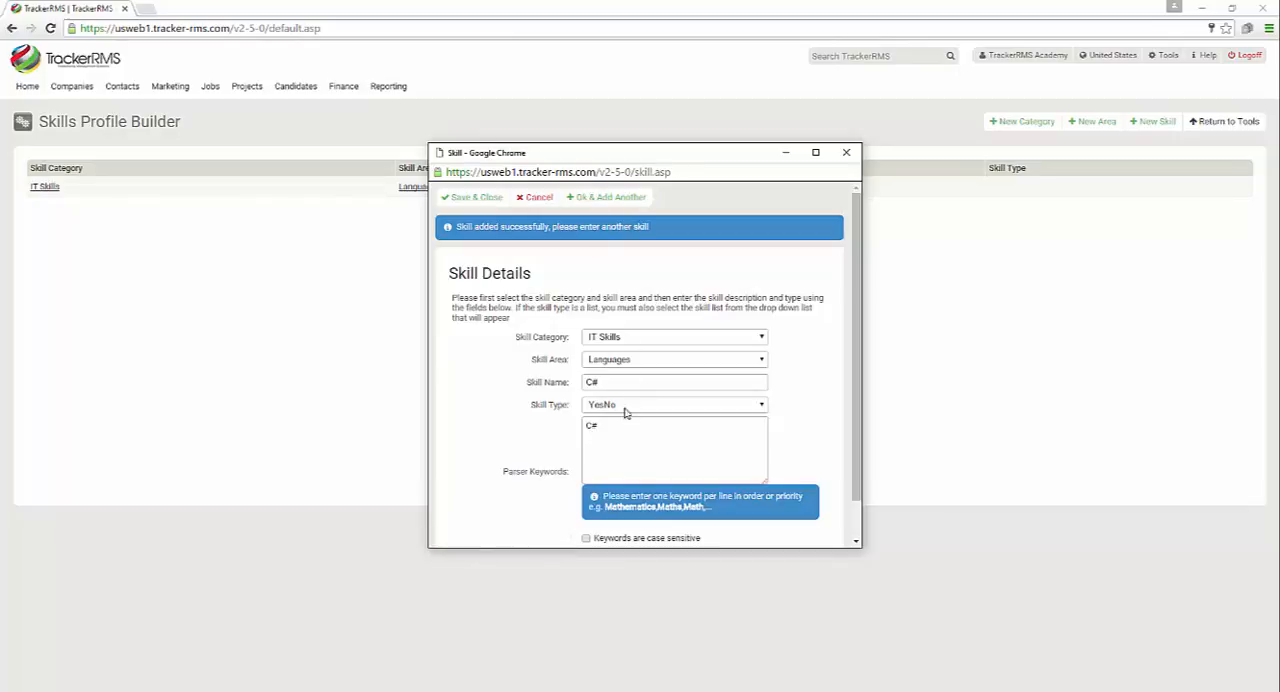
drag(606, 382, 535, 384)
text(.net)
click(606, 200)
Add java and sql as YesNo skills in the IT Skills Languages area and leave the skill form
drag(640, 386, 452, 388)
text(java)
click(605, 199)
drag(622, 380, 494, 371)
text(sql)
click(602, 198)
scroll(530, 368, down, 1)
scroll(530, 368, up, 1)
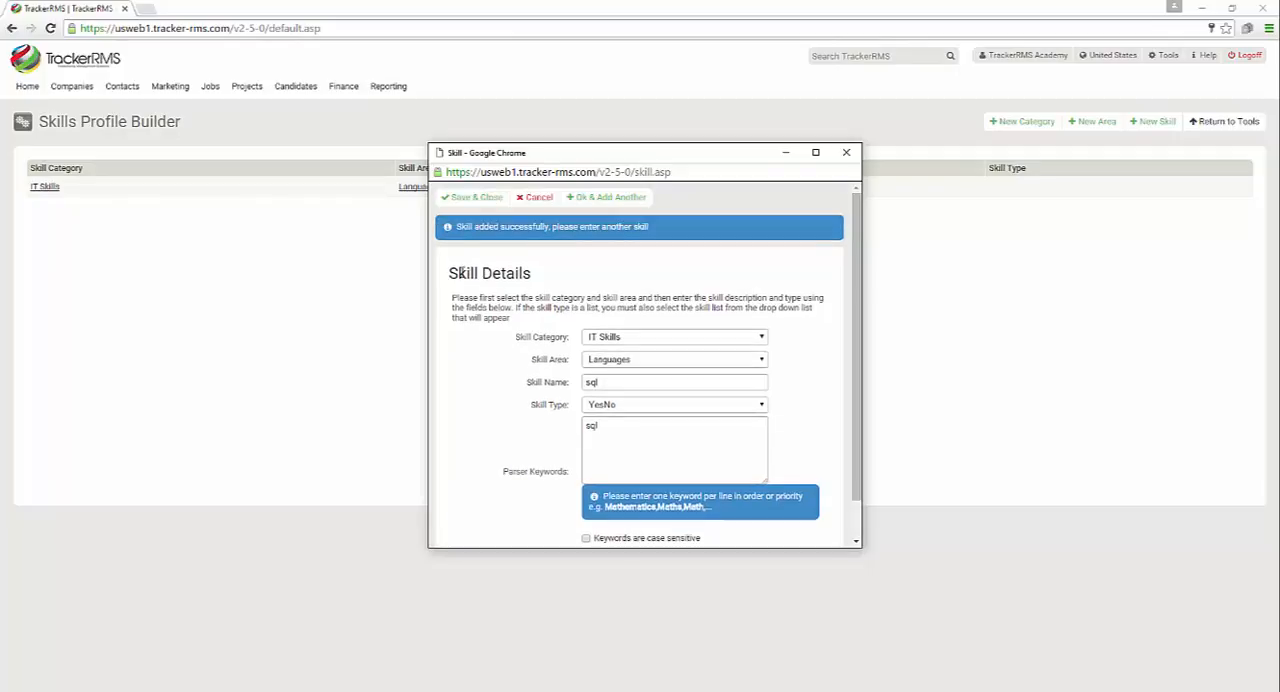
click(534, 199)
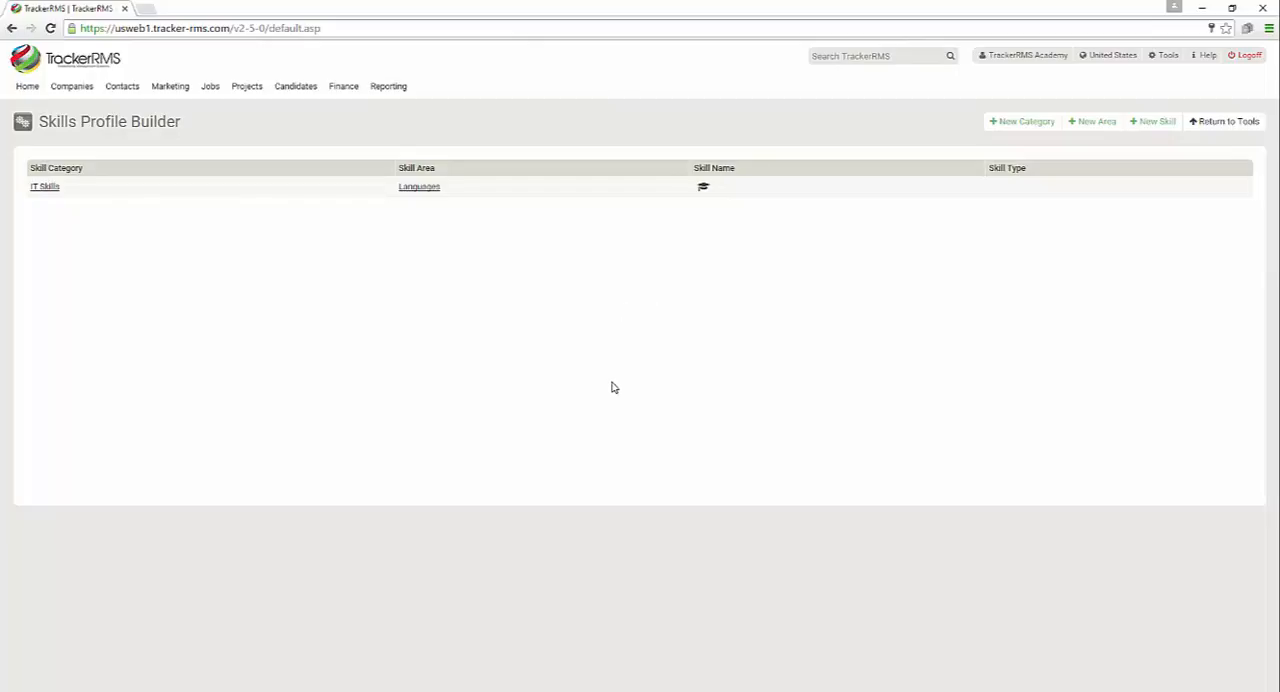
Refresh the skills list and review the details of the ASP skill without changing them
key(F5)
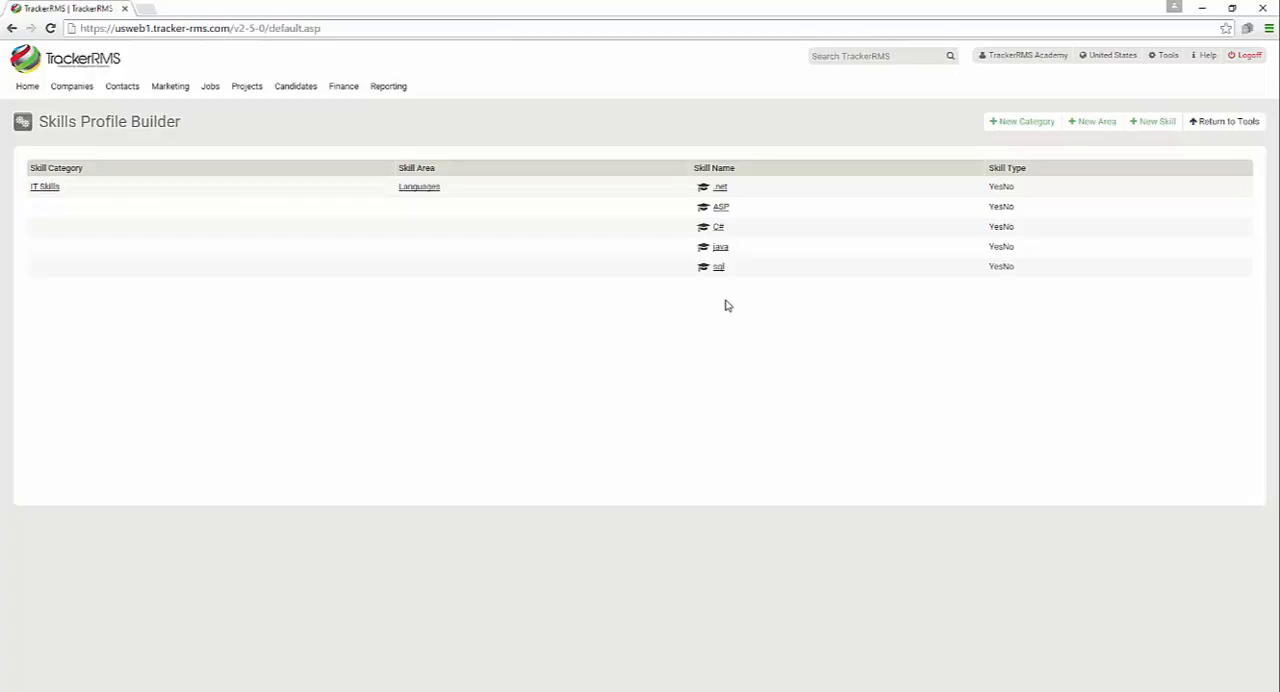
click(720, 208)
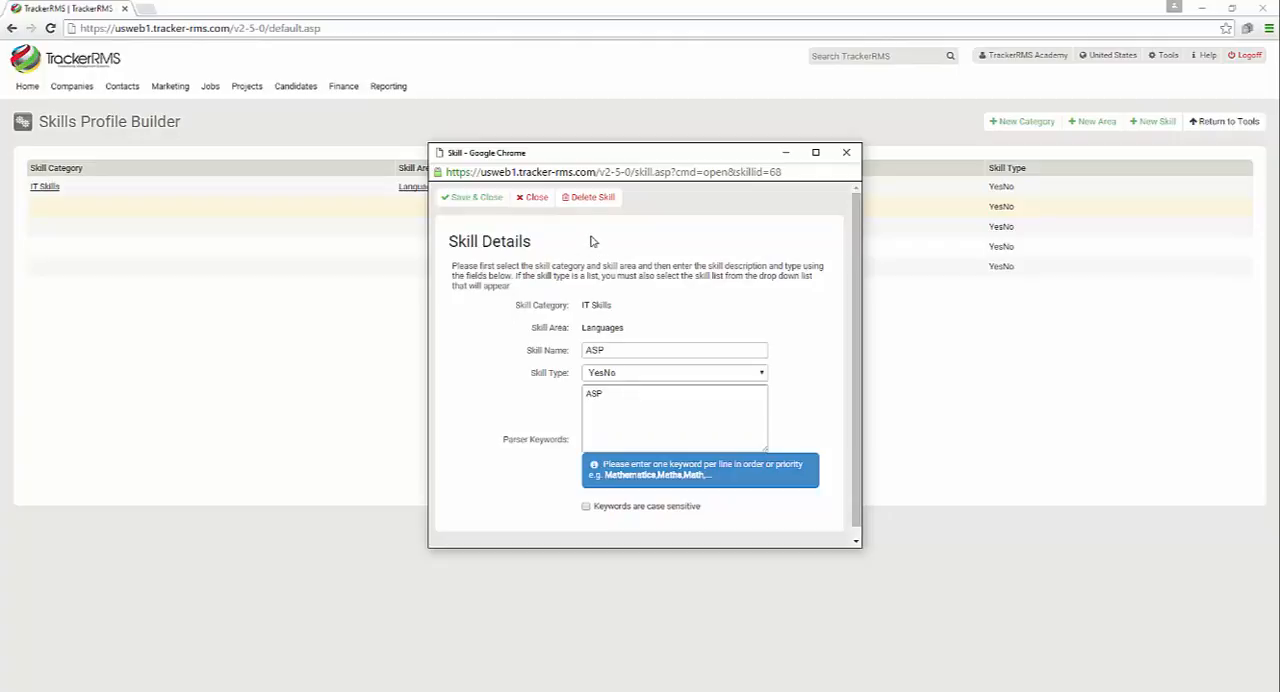
click(846, 152)
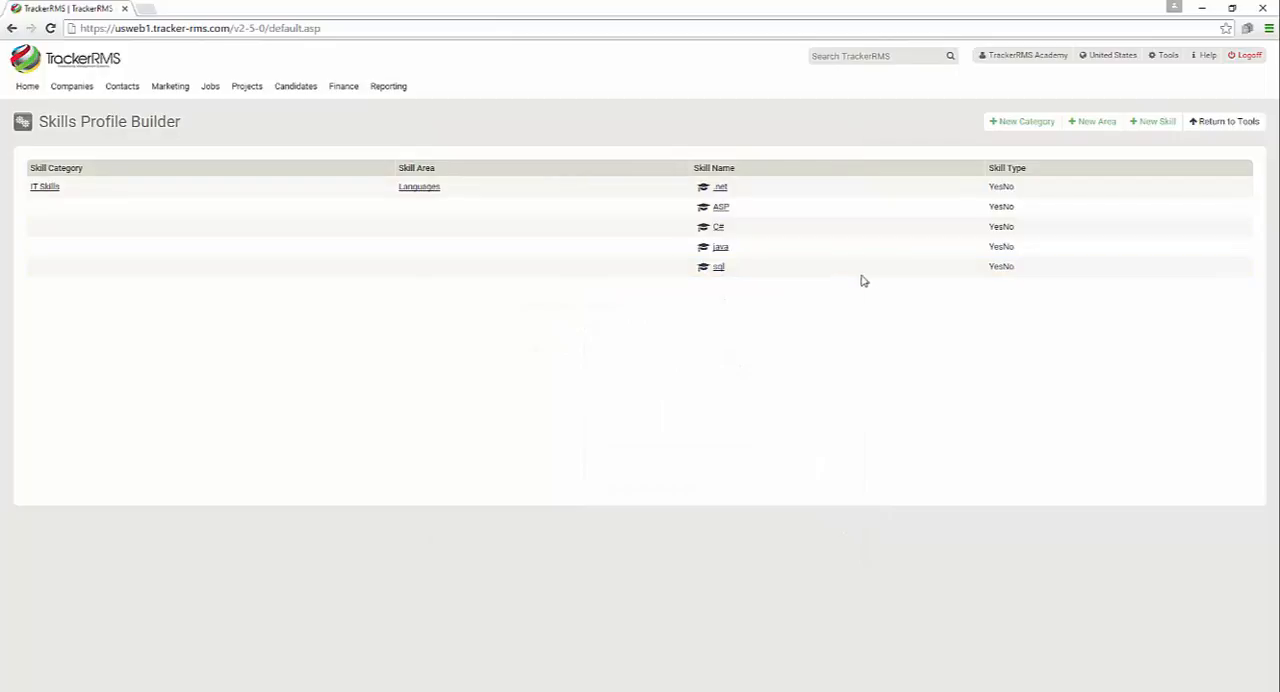
Create a General skill category for All Departments and add a Languages skill area to it
click(1036, 131)
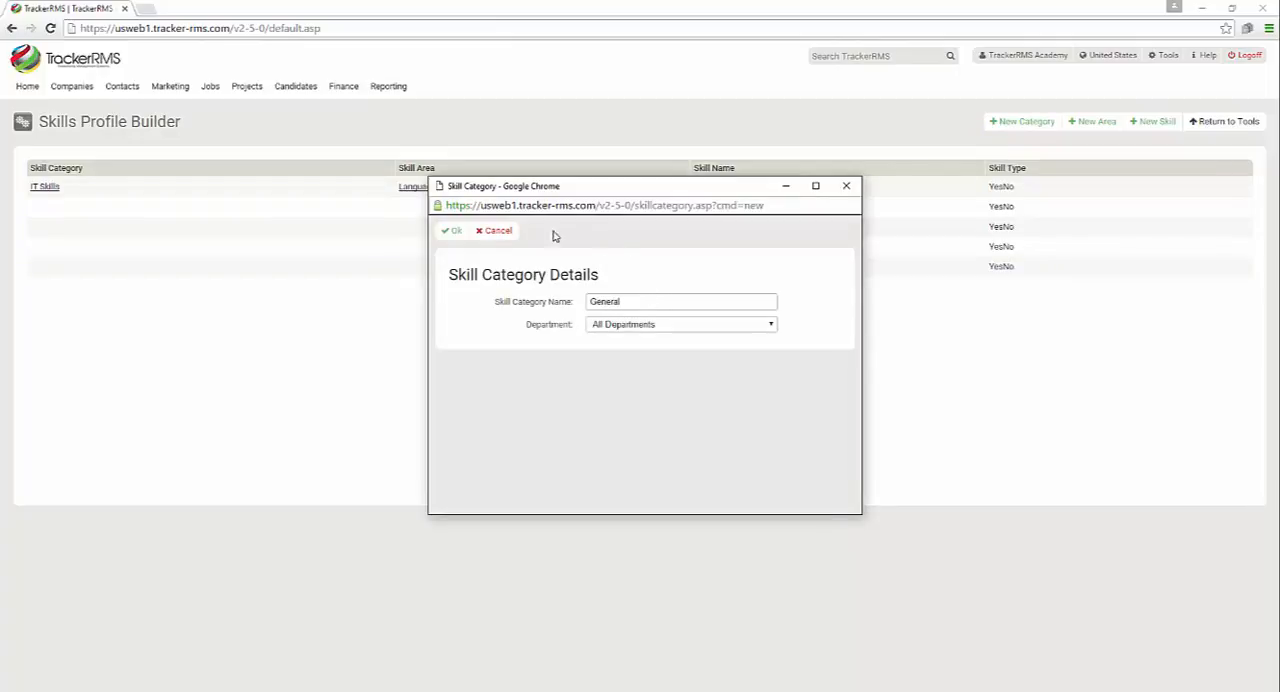
click(455, 231)
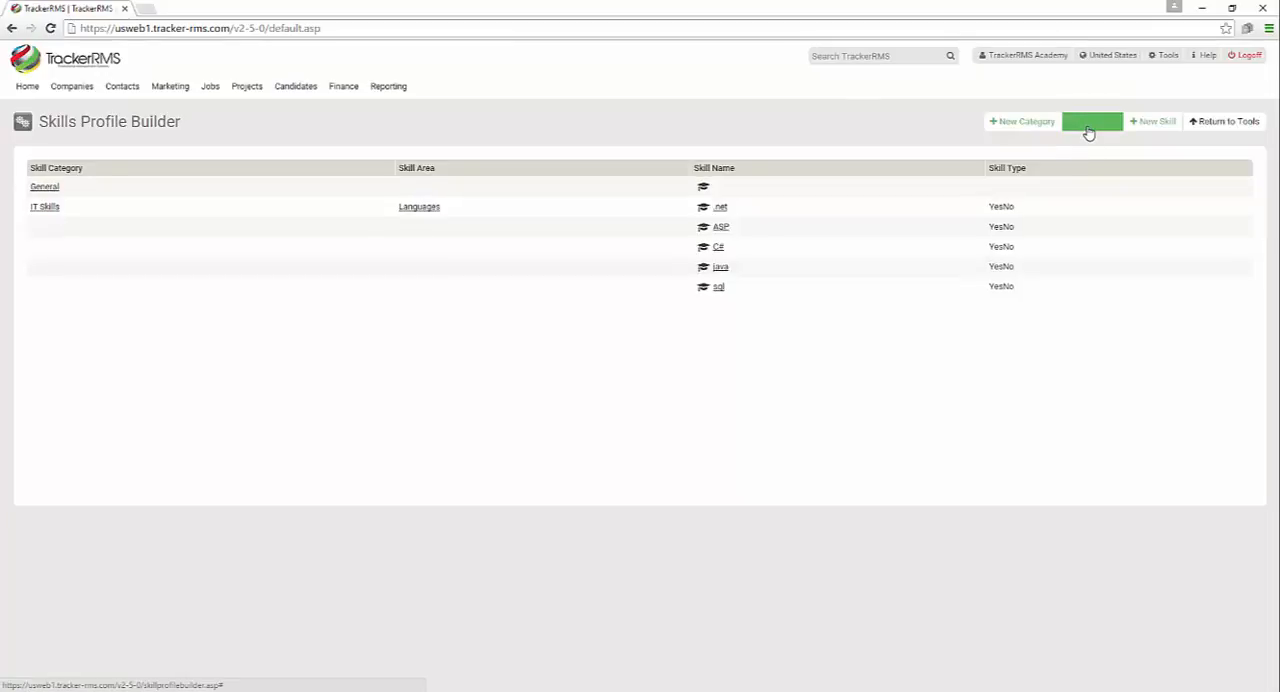
click(1080, 127)
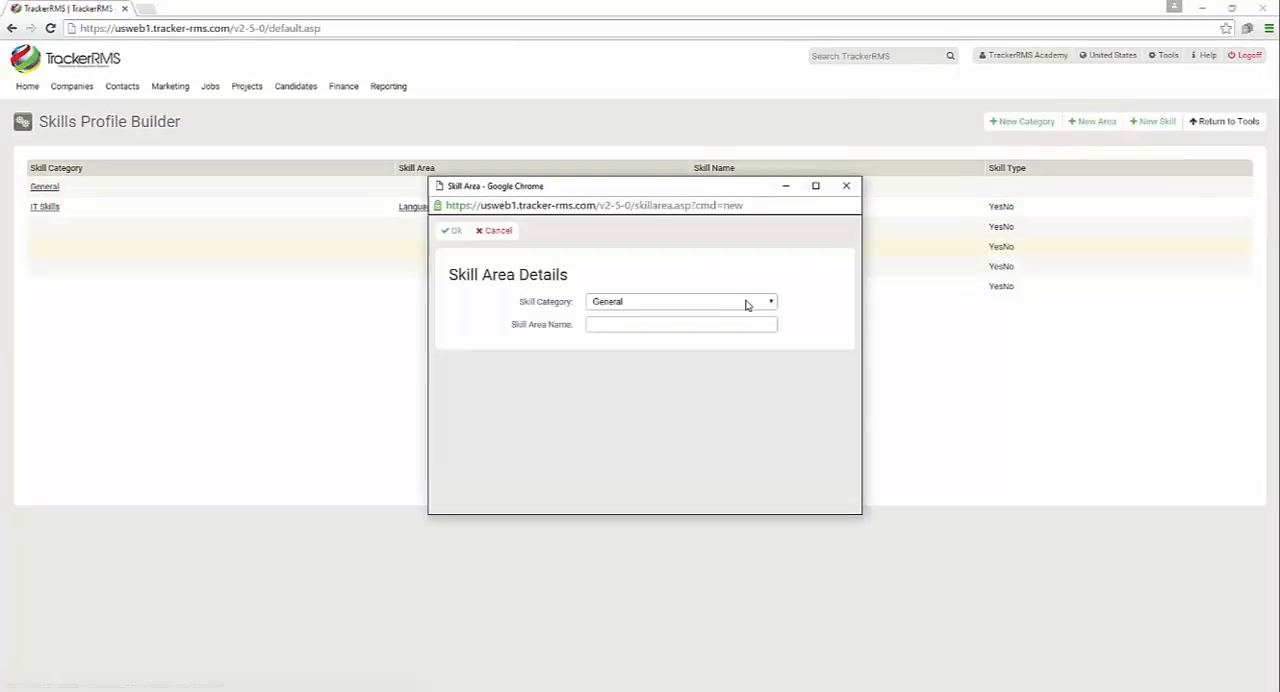
click(686, 302)
click(670, 316)
click(451, 231)
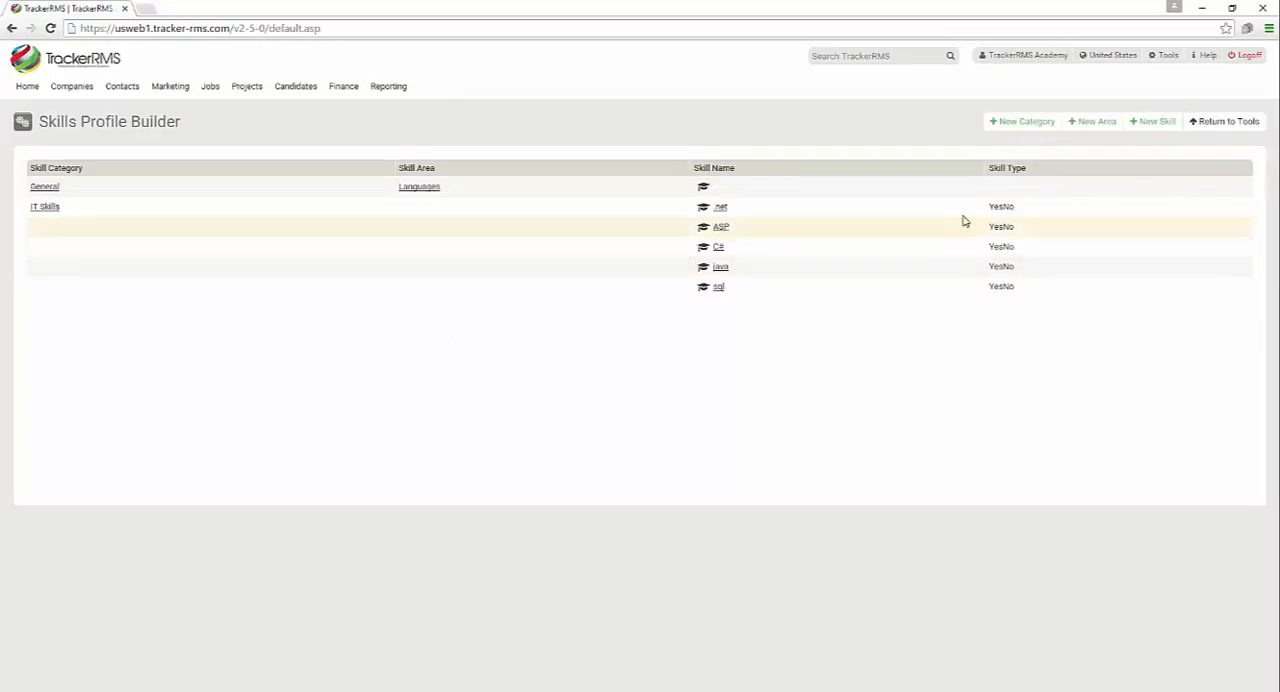
Add a YesNo skill named English to the Languages area of General, keeping the form ready for another
click(1145, 124)
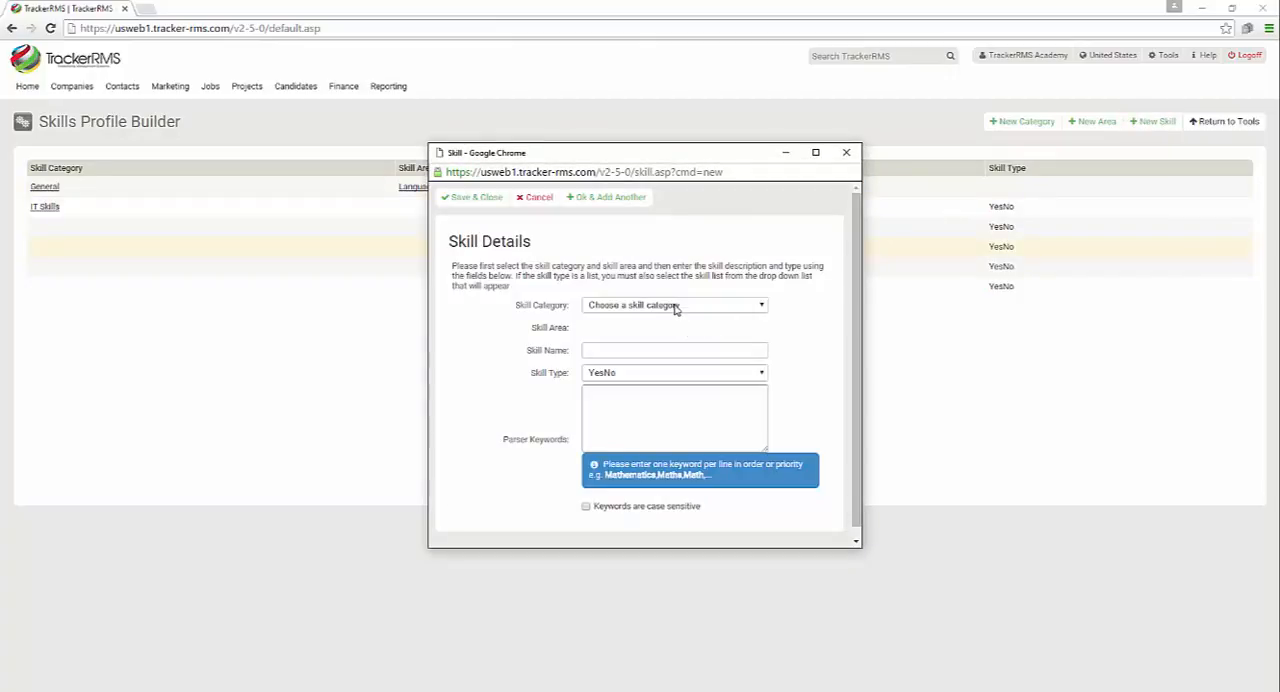
click(675, 309)
click(666, 328)
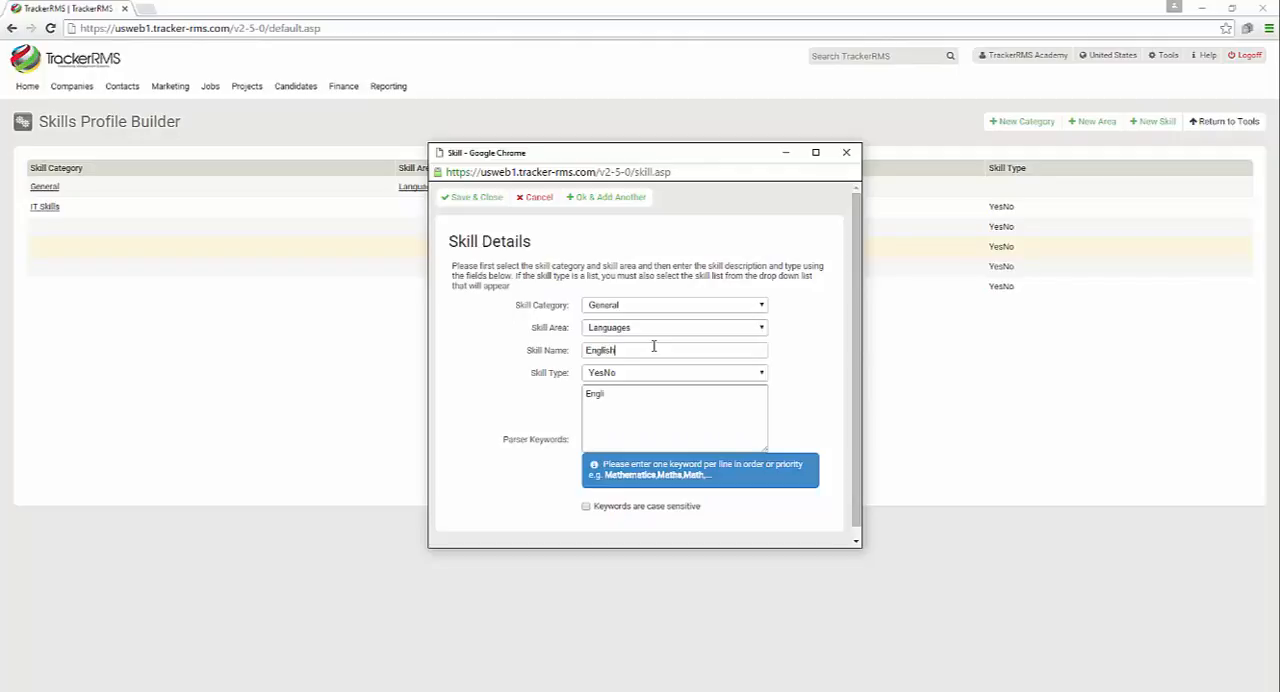
click(630, 200)
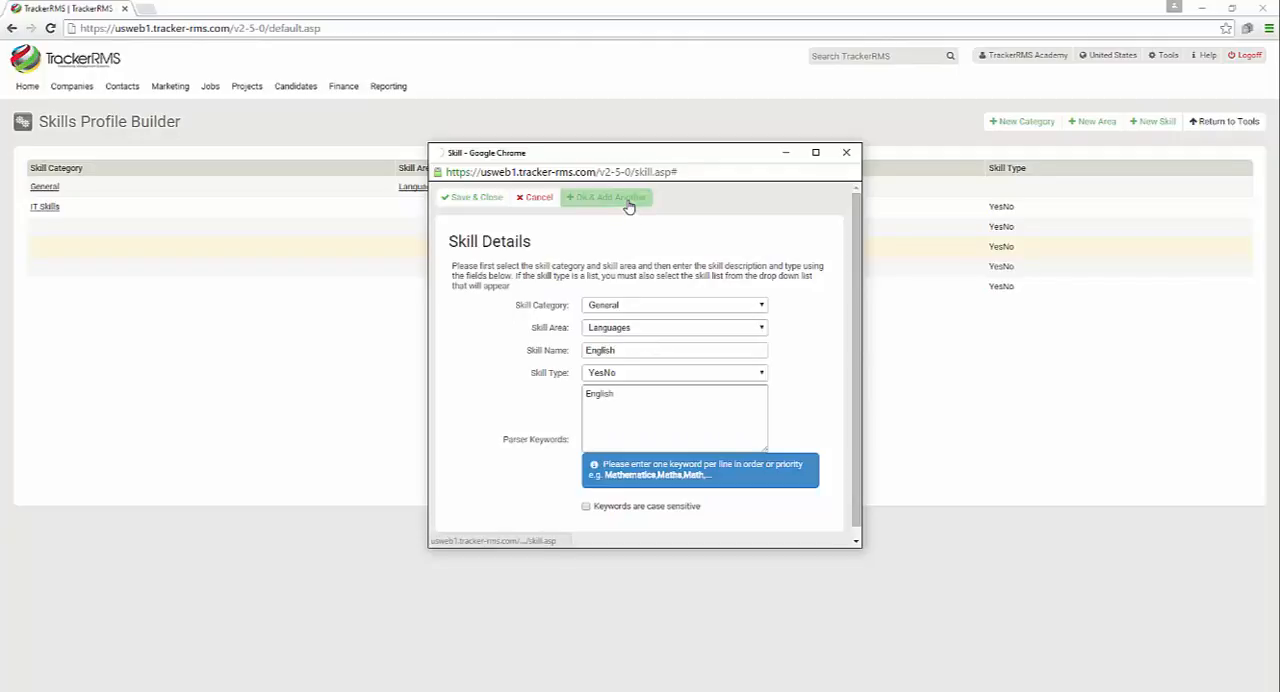
Add Spanish as another YesNo skill in the General category's Languages area
double_click(647, 376)
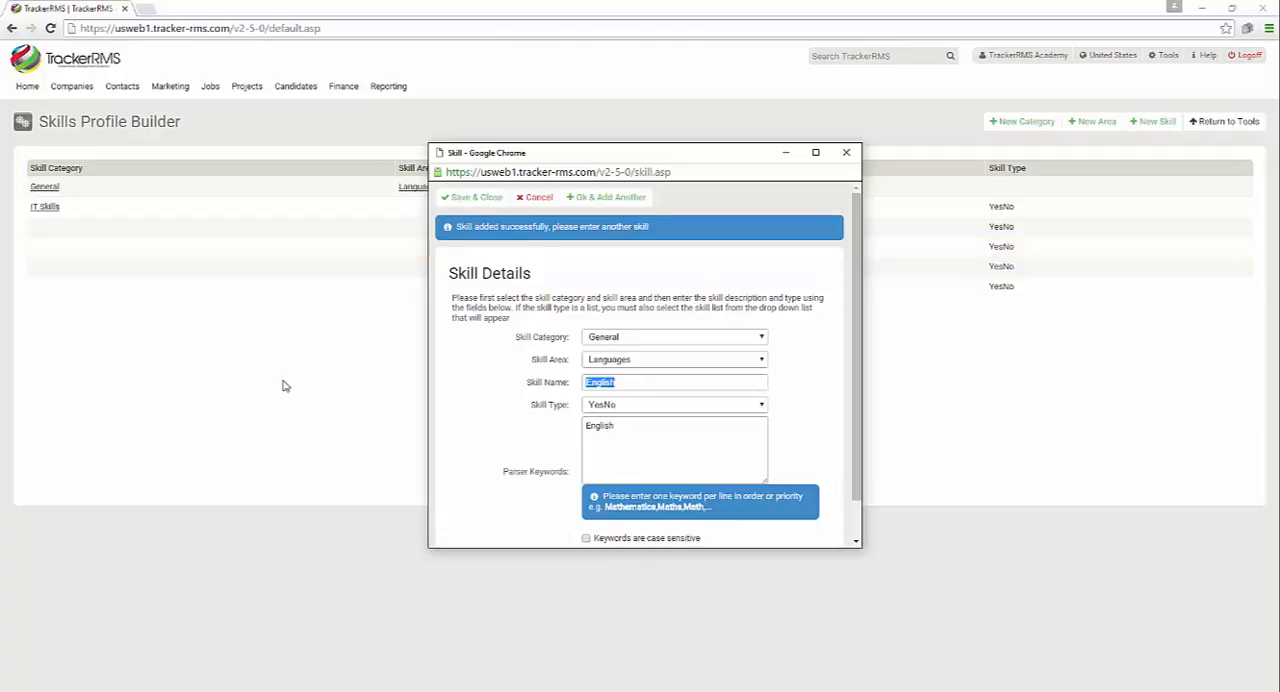
text(Spanish)
click(592, 200)
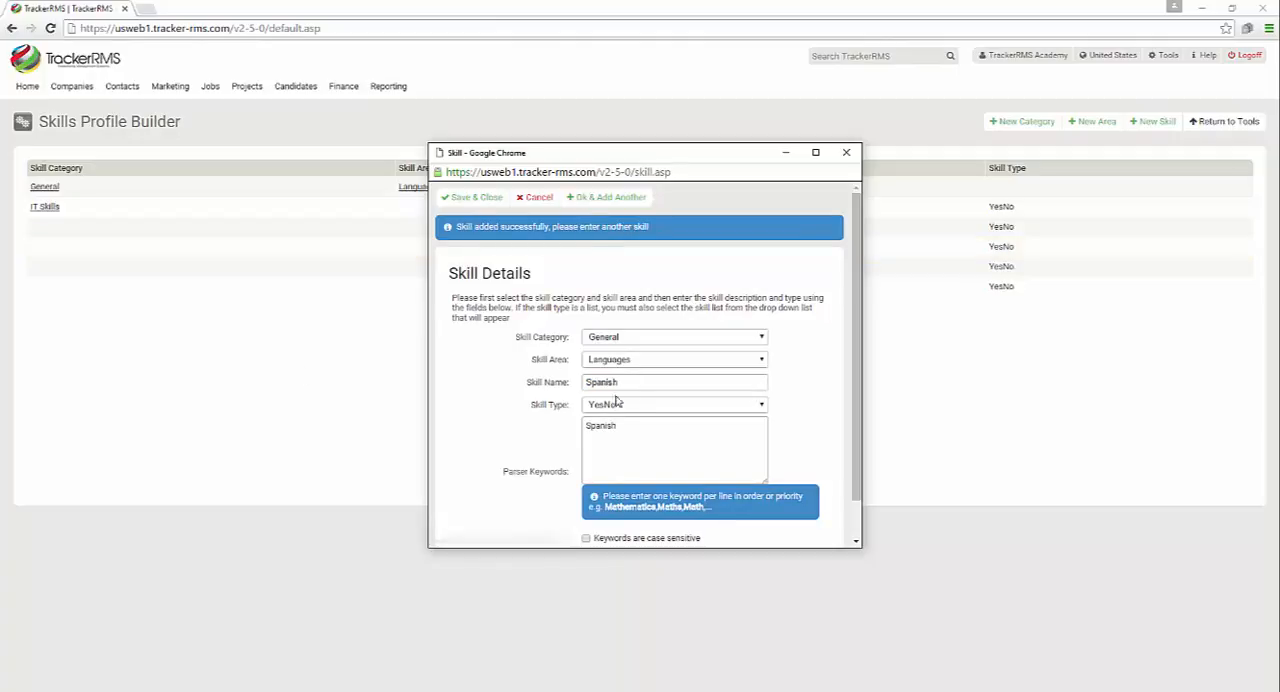
Add German as a YesNo skill in the General category's Languages area, saving and closing the skill form
double_click(652, 382)
text(German)
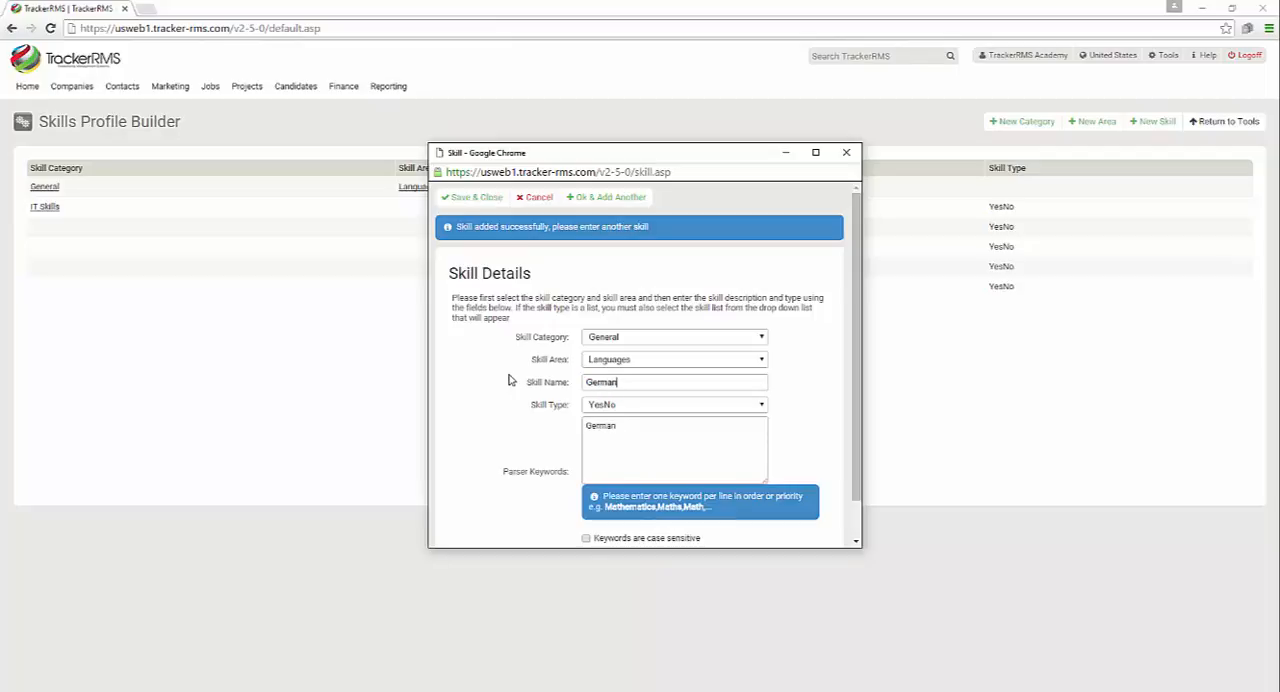
click(601, 199)
click(471, 203)
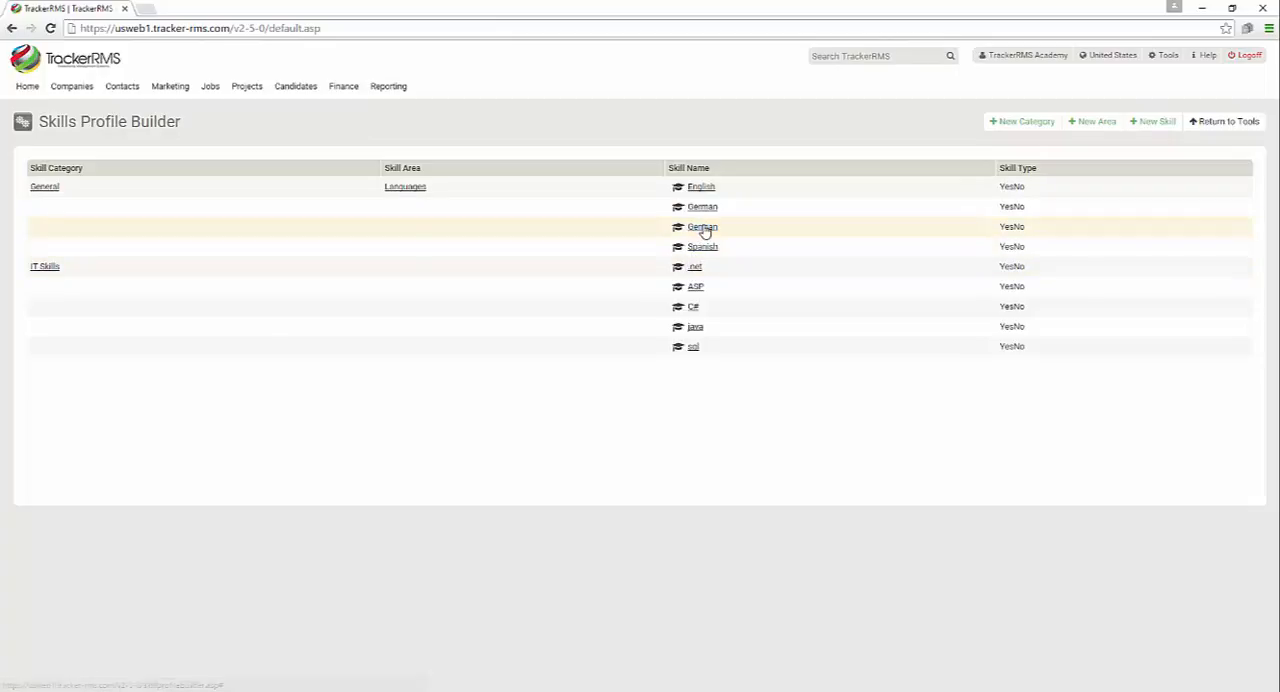
Delete the duplicate German skill from the General category's Languages area
click(704, 229)
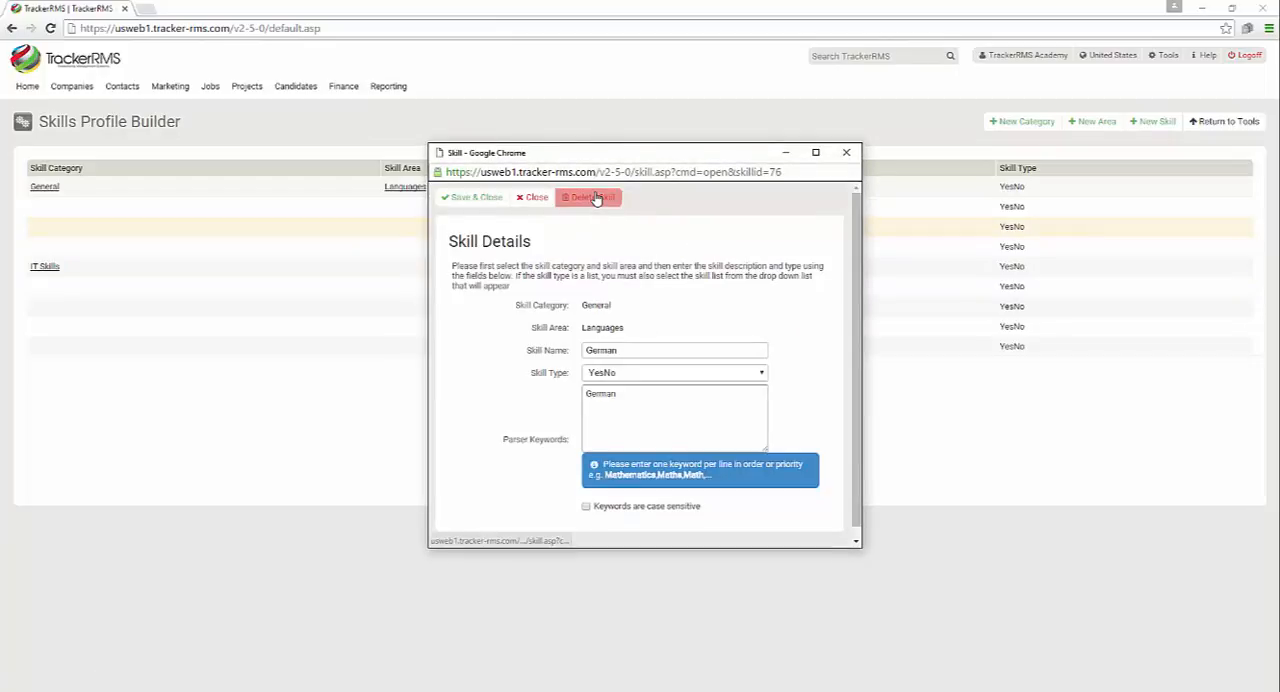
click(594, 197)
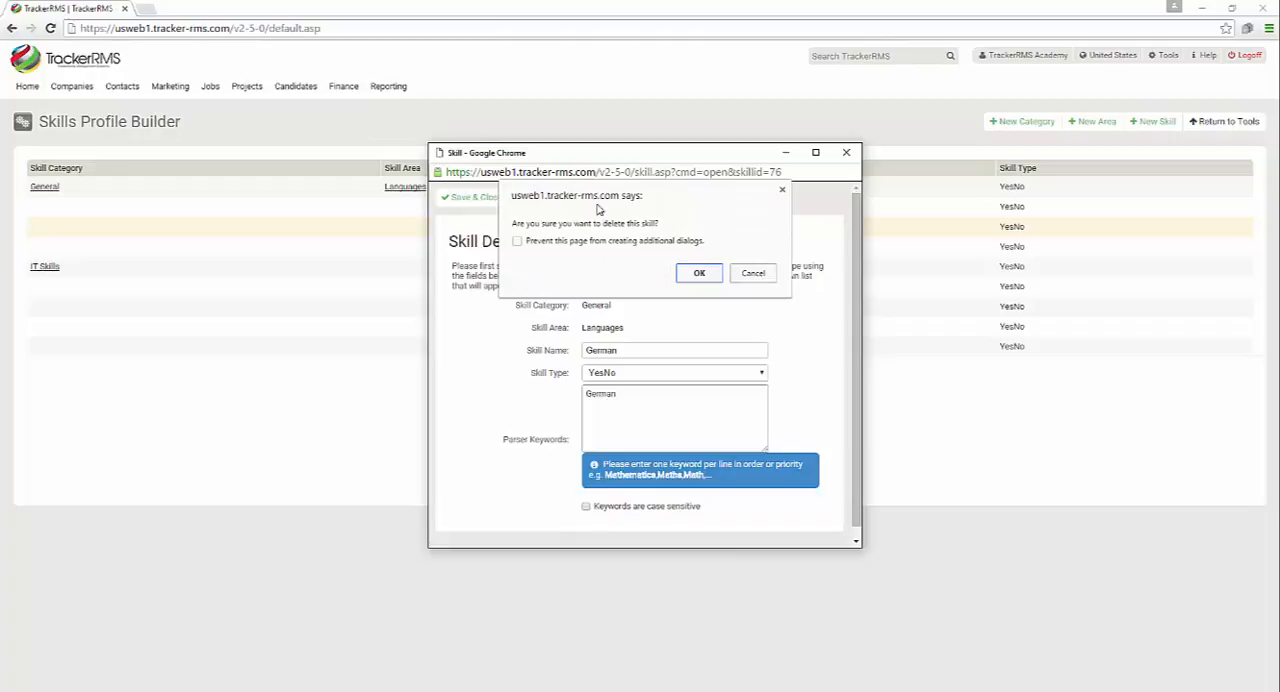
click(700, 273)
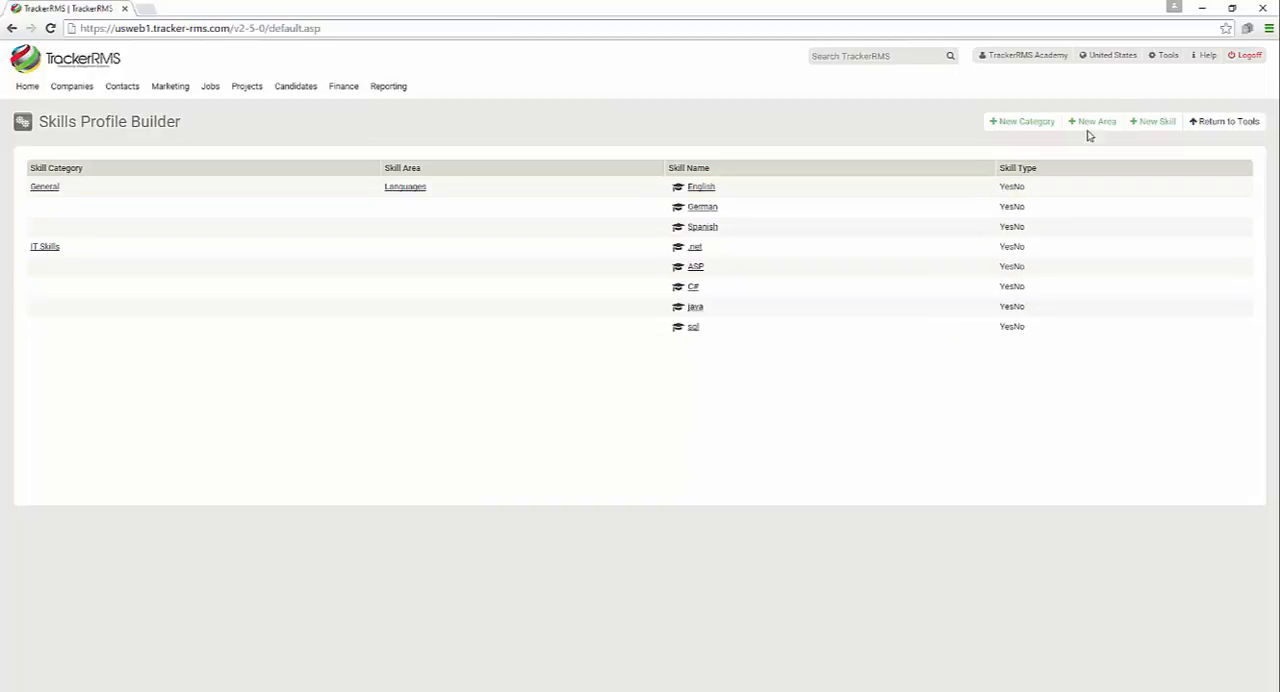
Create a skill list named Area Of Practice with the values A, B, C, D, E, G and H
click(1166, 56)
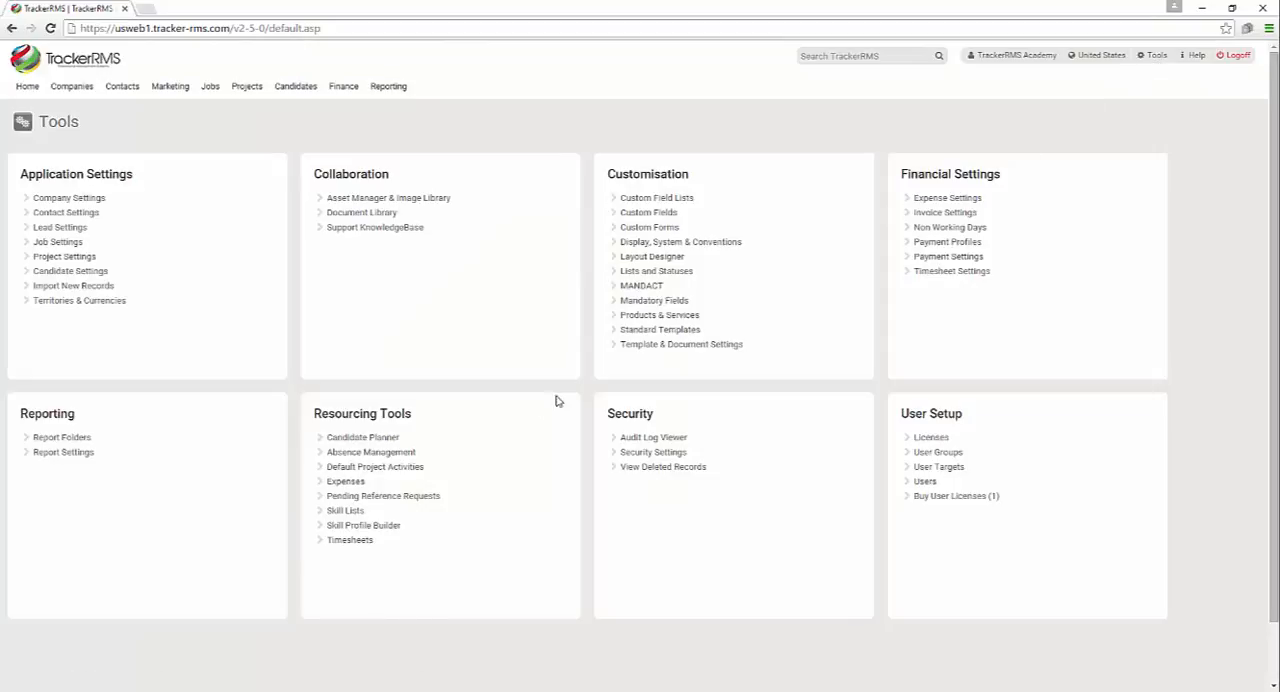
click(360, 511)
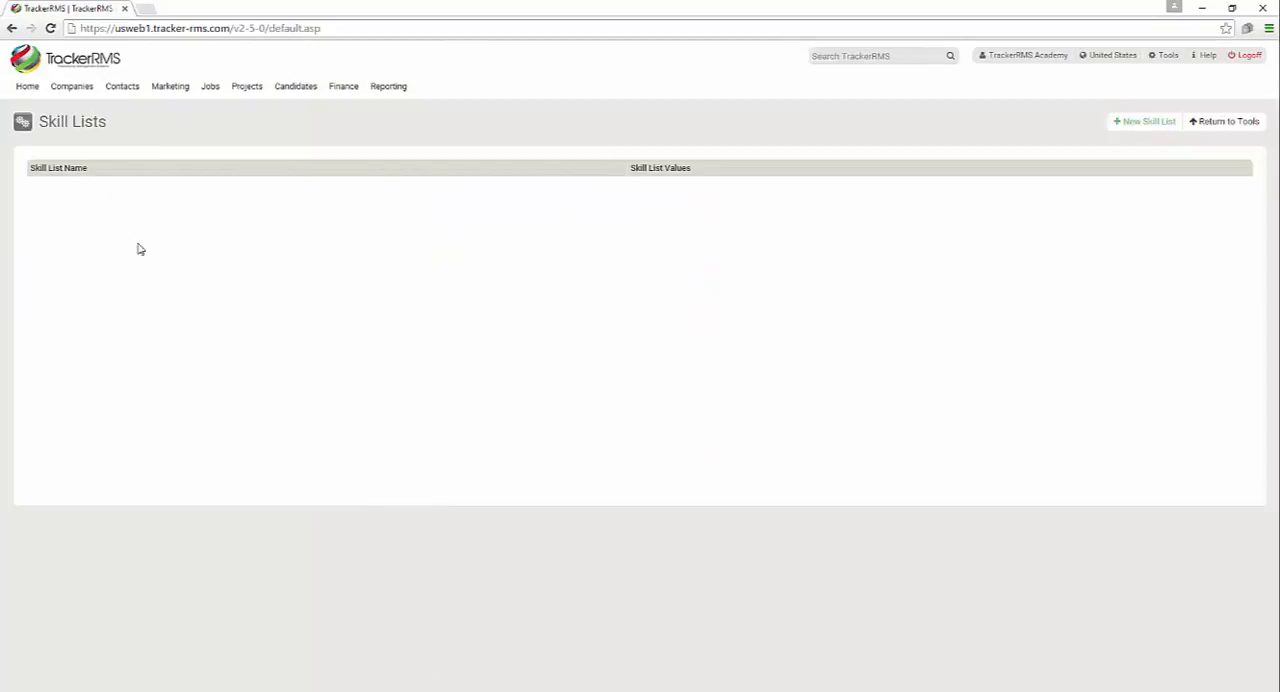
click(1145, 121)
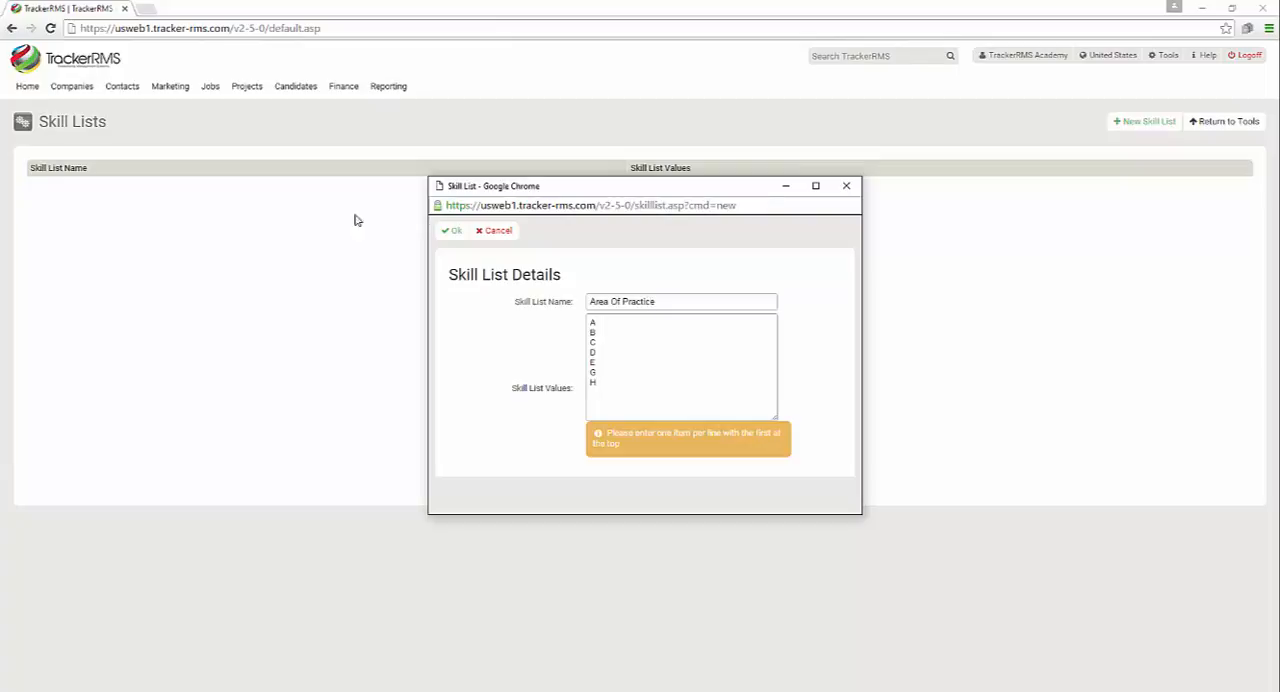
click(451, 231)
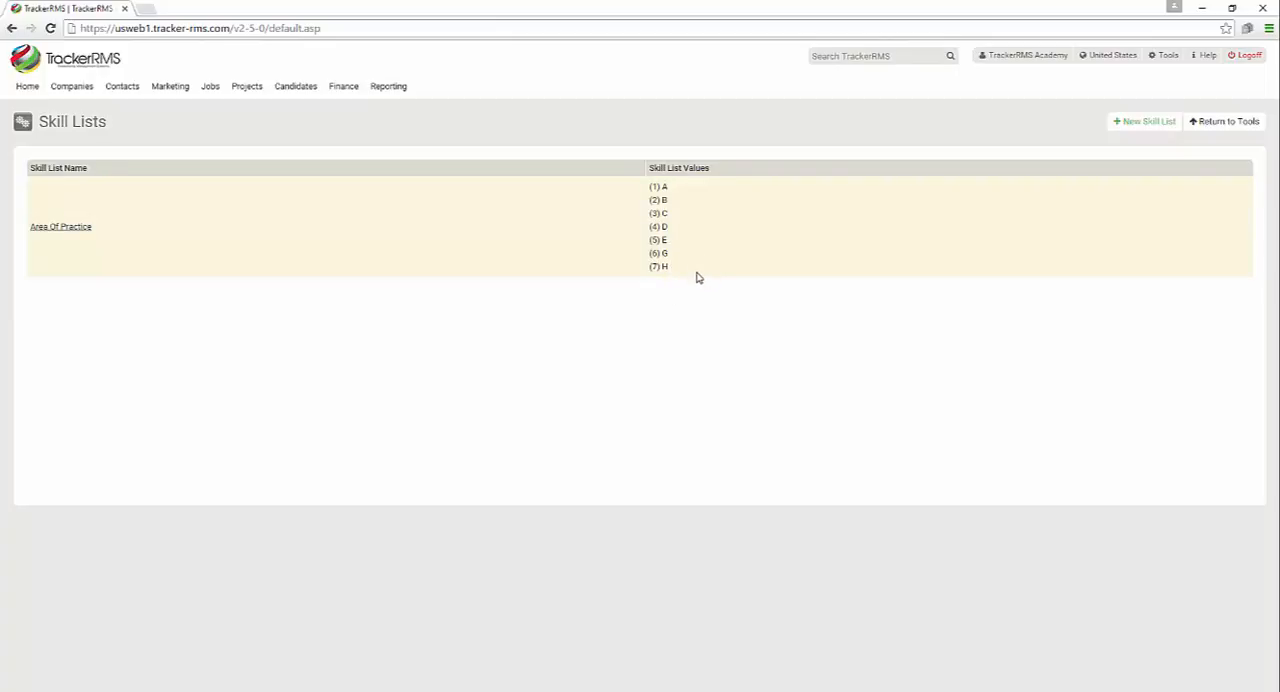
In the Skill Profile Builder, add a skill area named Areas Of Practice to the General category
click(1165, 56)
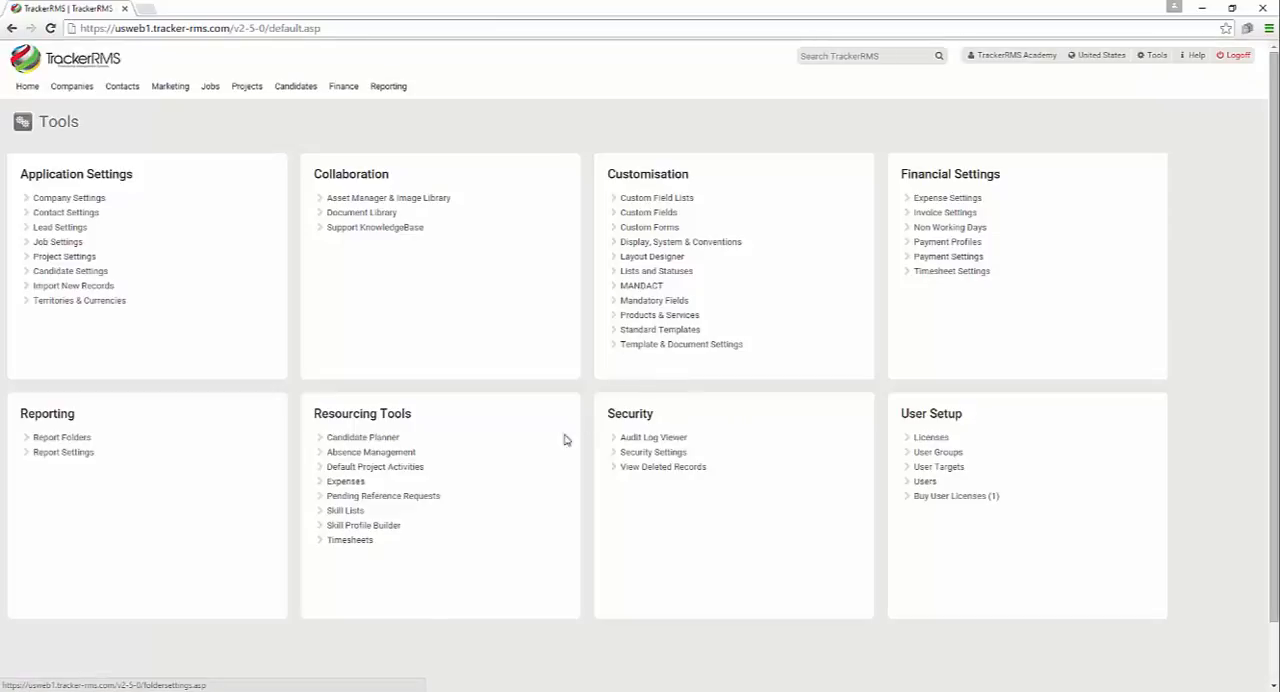
click(362, 529)
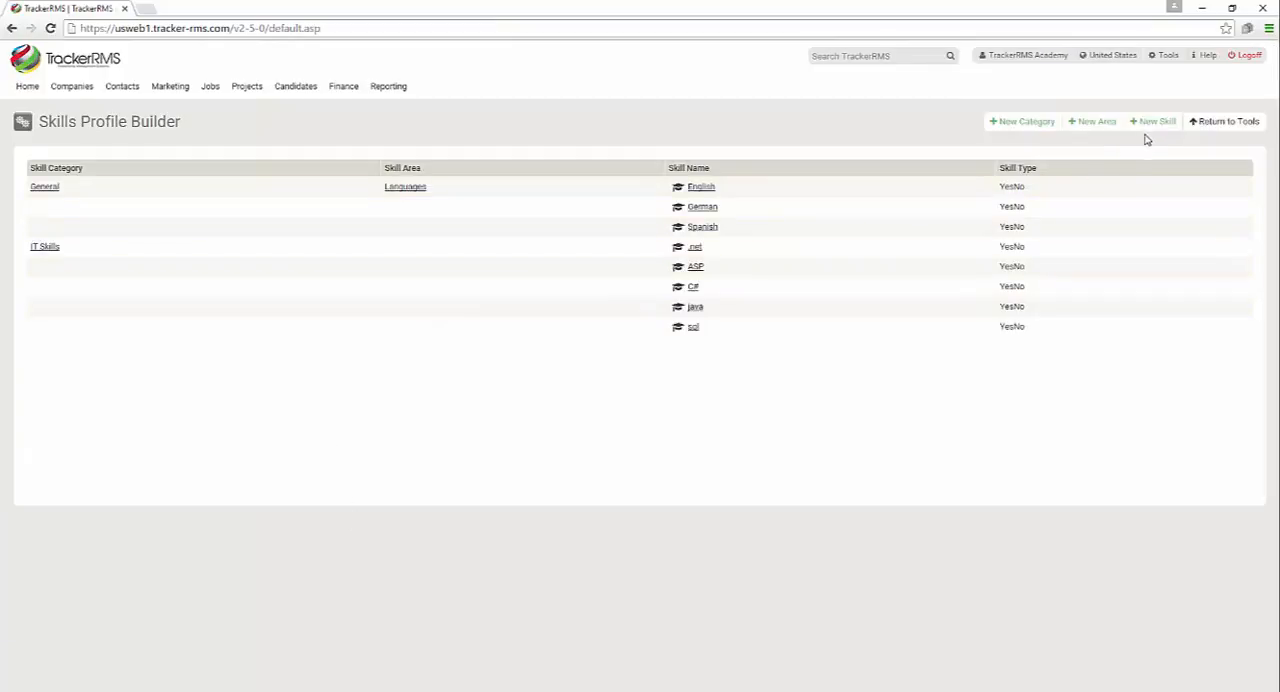
click(1098, 122)
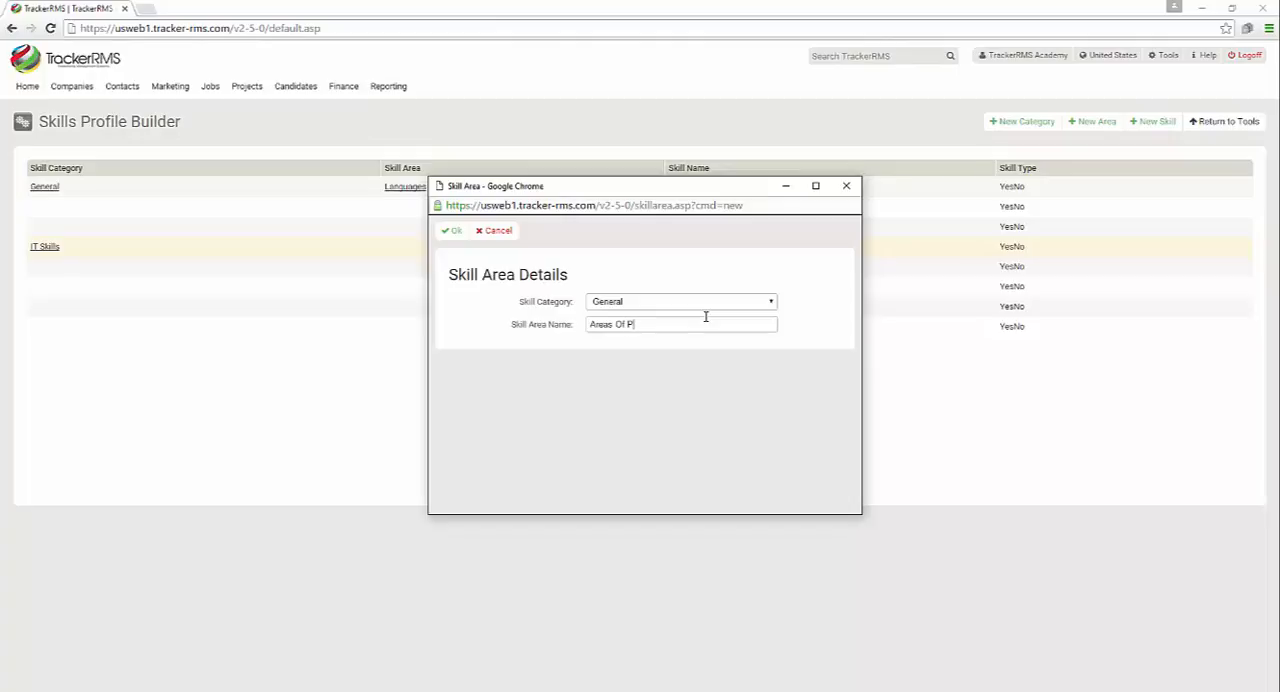
text(Areas Of Practice)
click(454, 231)
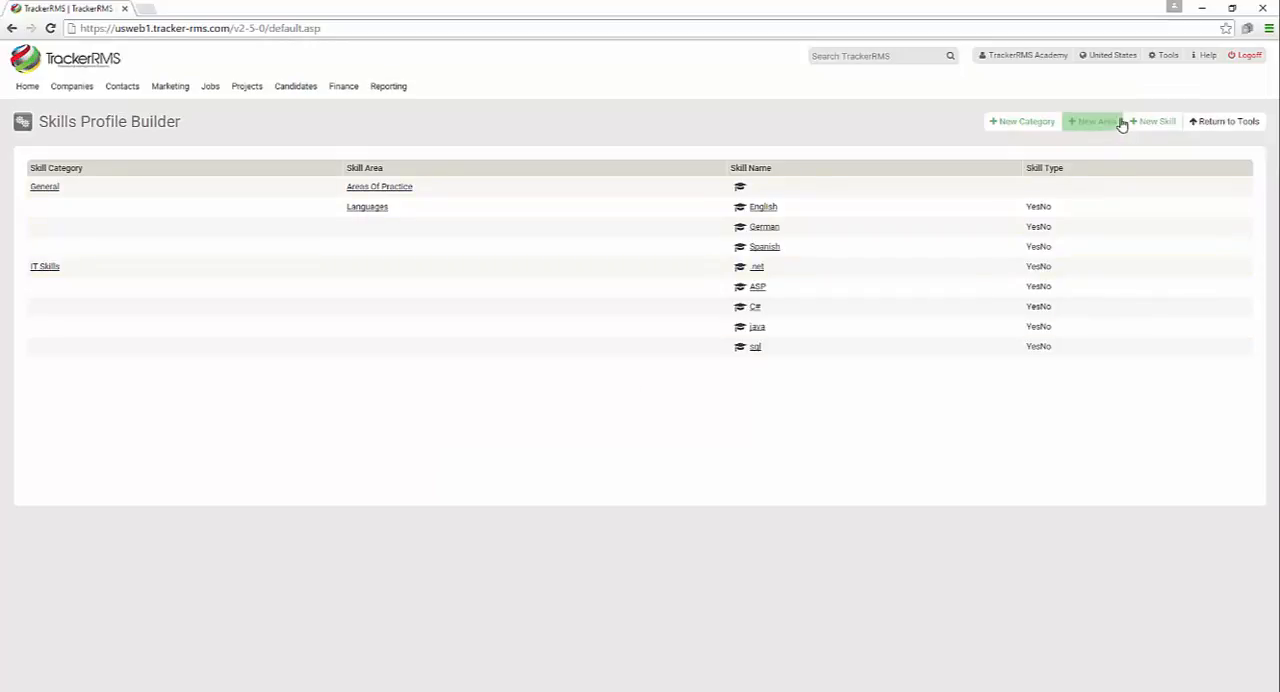
Add a List-type skill named Areas Of Practice to General's Areas Of Practice area, using the Area Of Practice skill list, and save it
click(1146, 122)
click(602, 306)
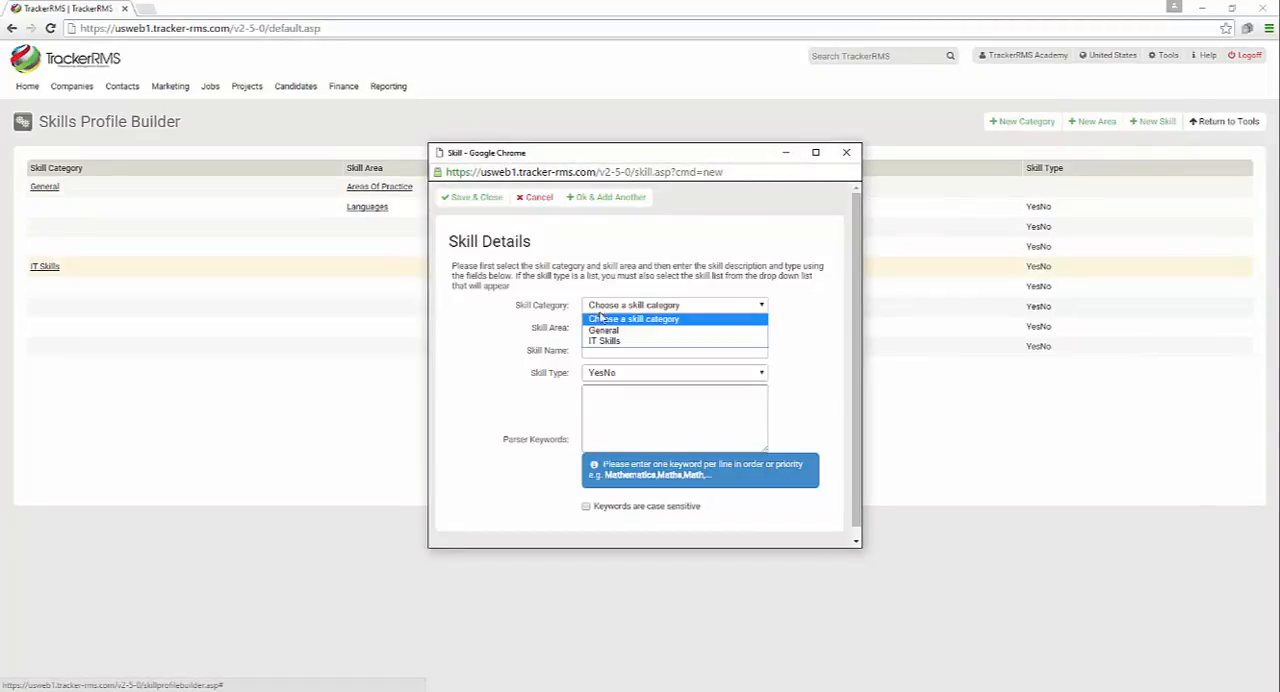
key(Escape)
click(608, 307)
click(605, 327)
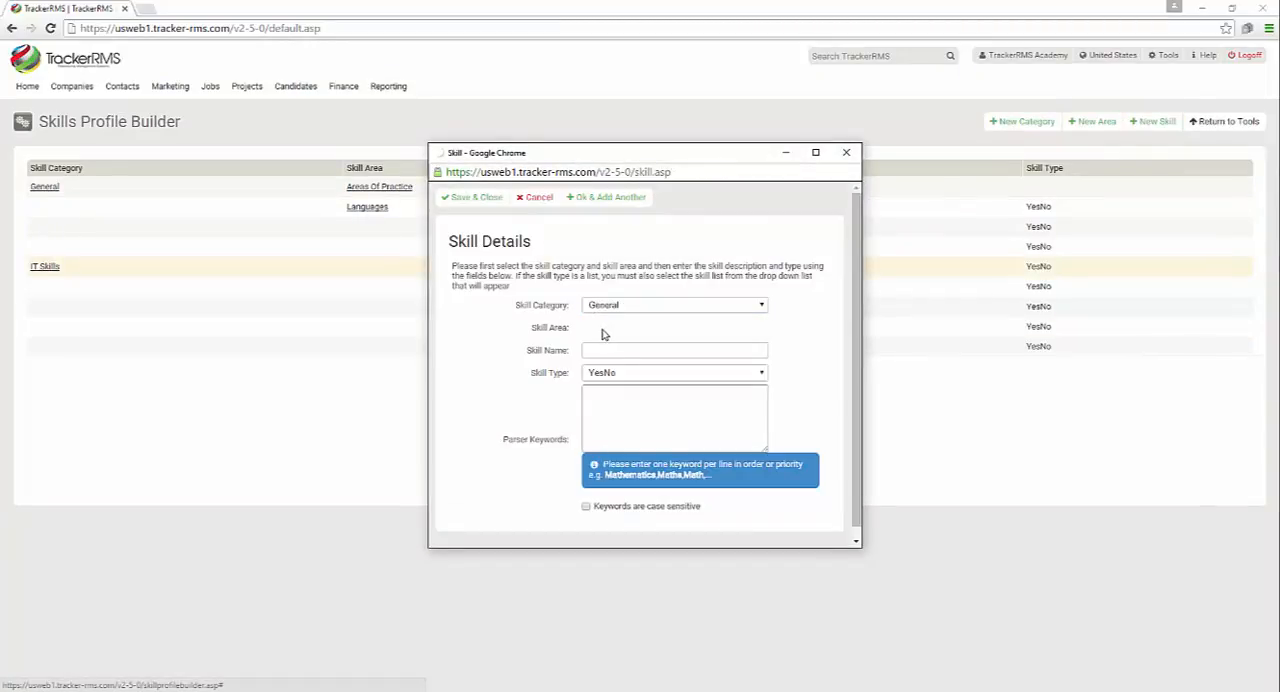
click(607, 348)
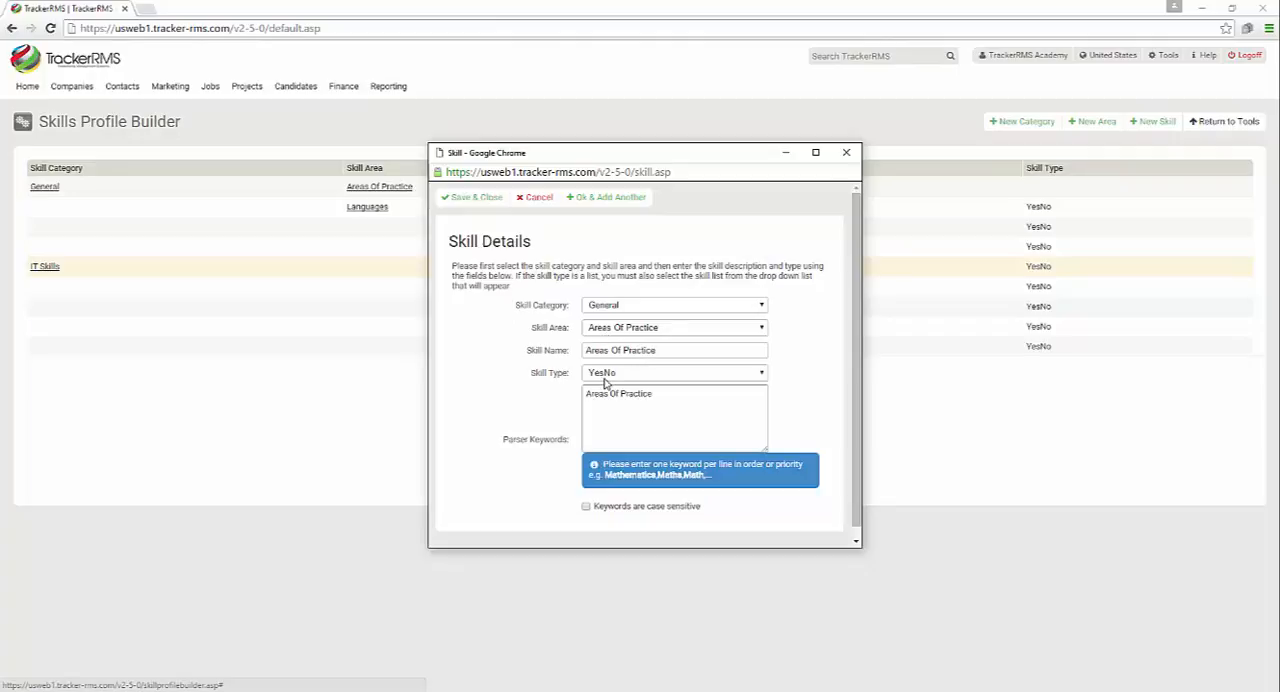
click(606, 378)
click(613, 403)
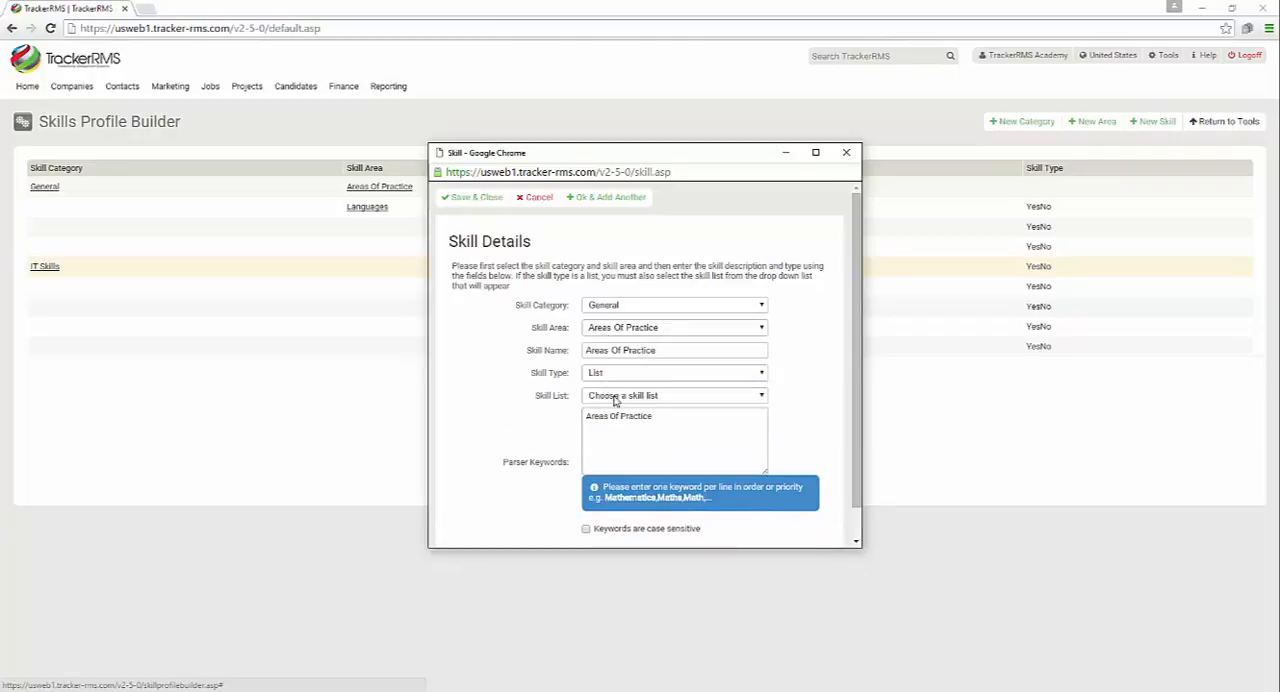
click(618, 398)
click(622, 423)
click(479, 199)
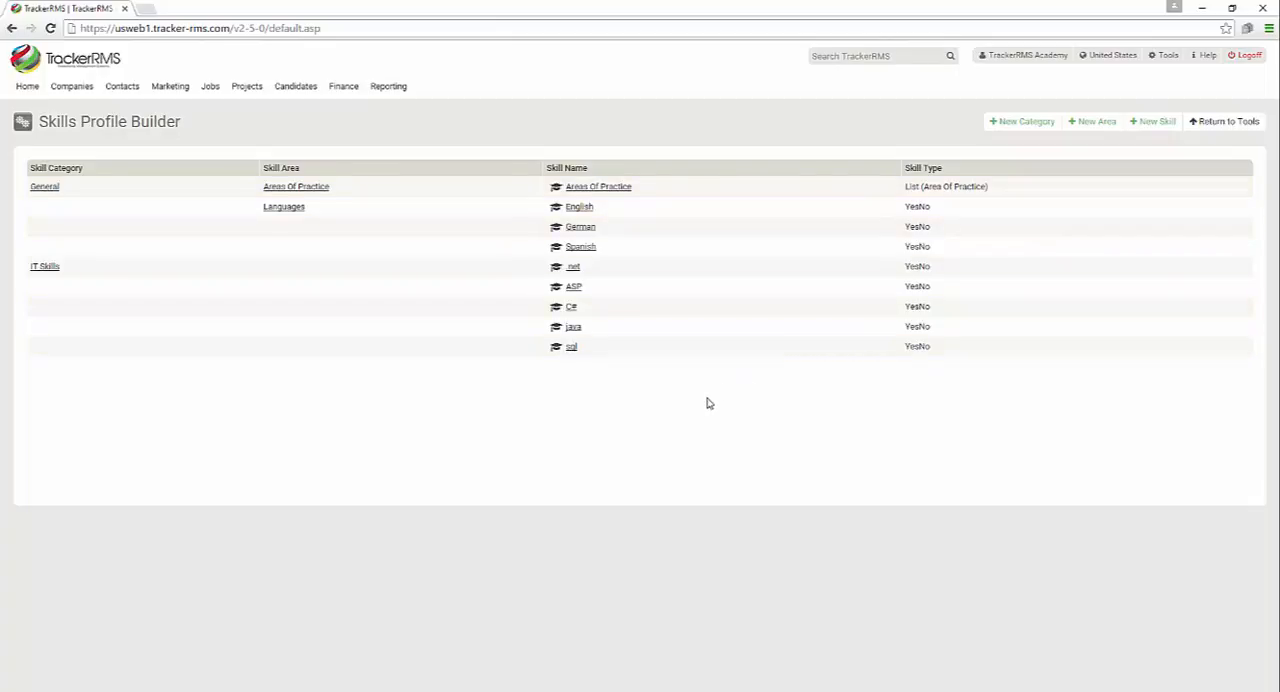
click(1153, 132)
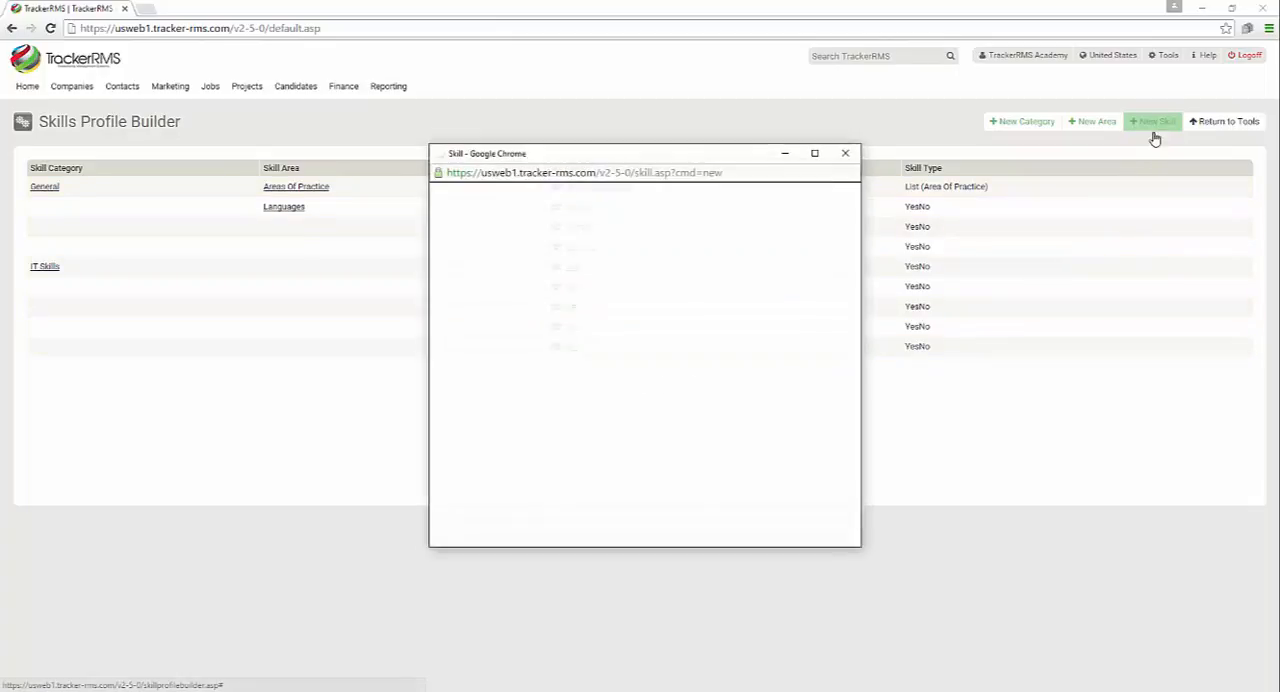
click(700, 307)
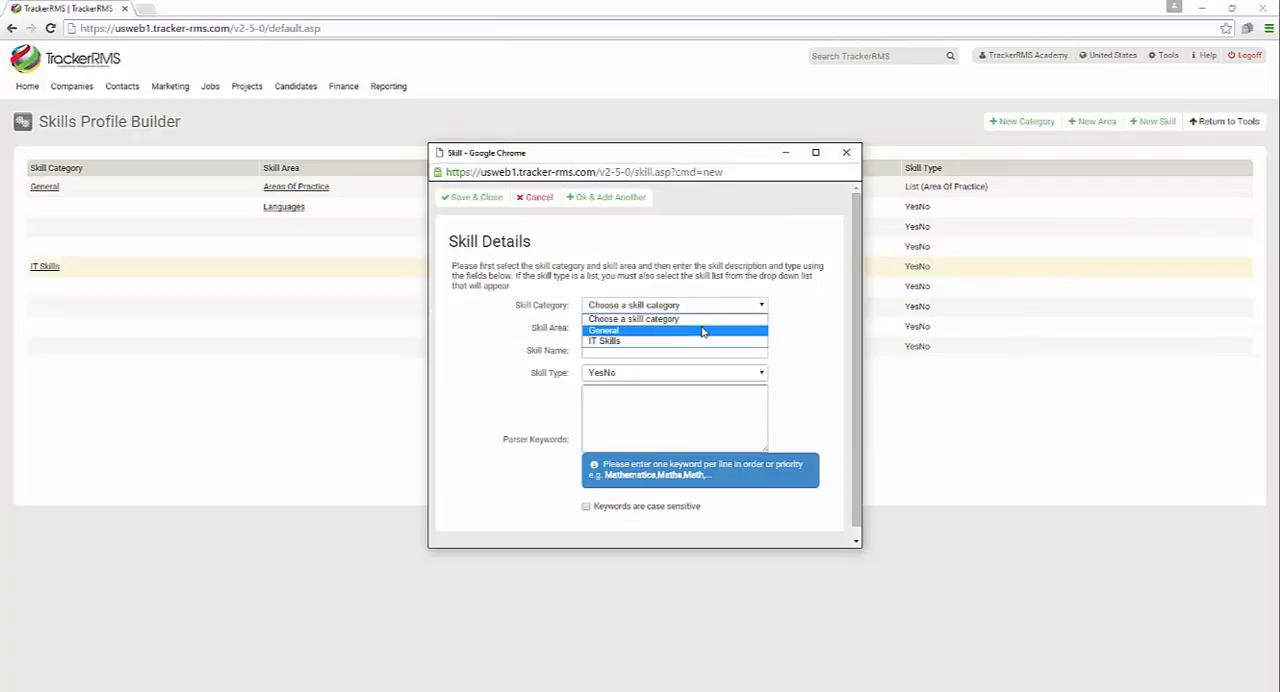
click(703, 331)
click(681, 328)
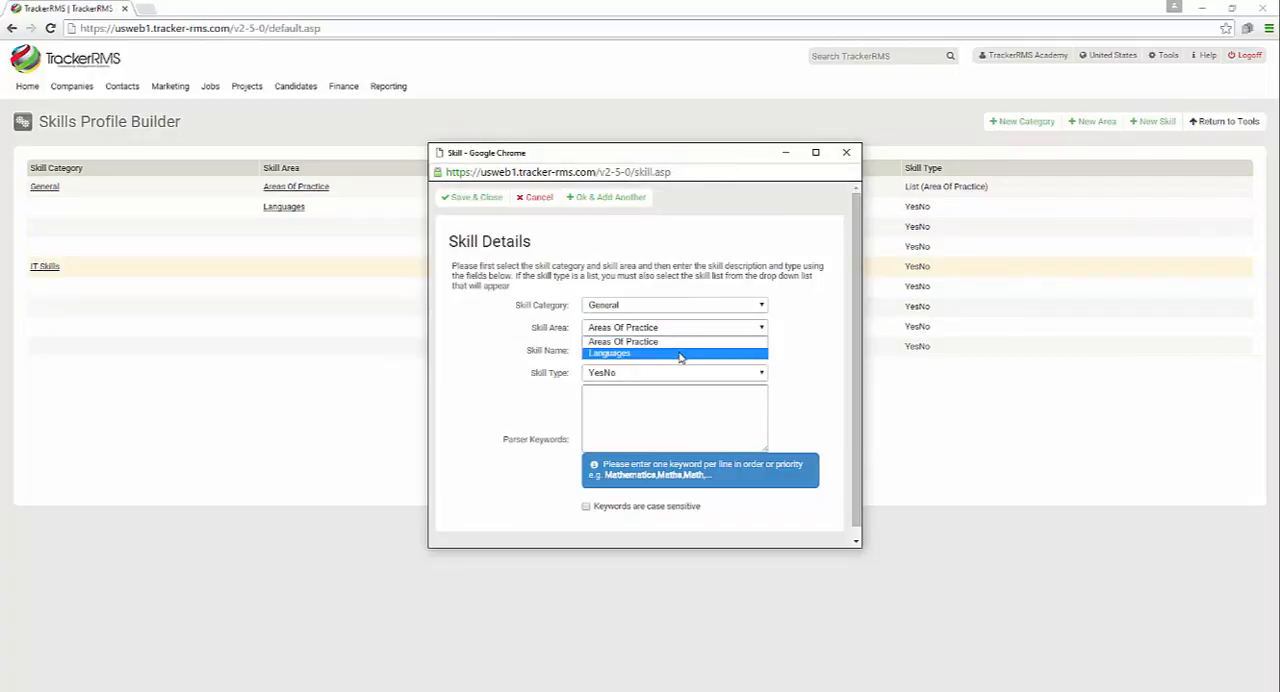
click(677, 342)
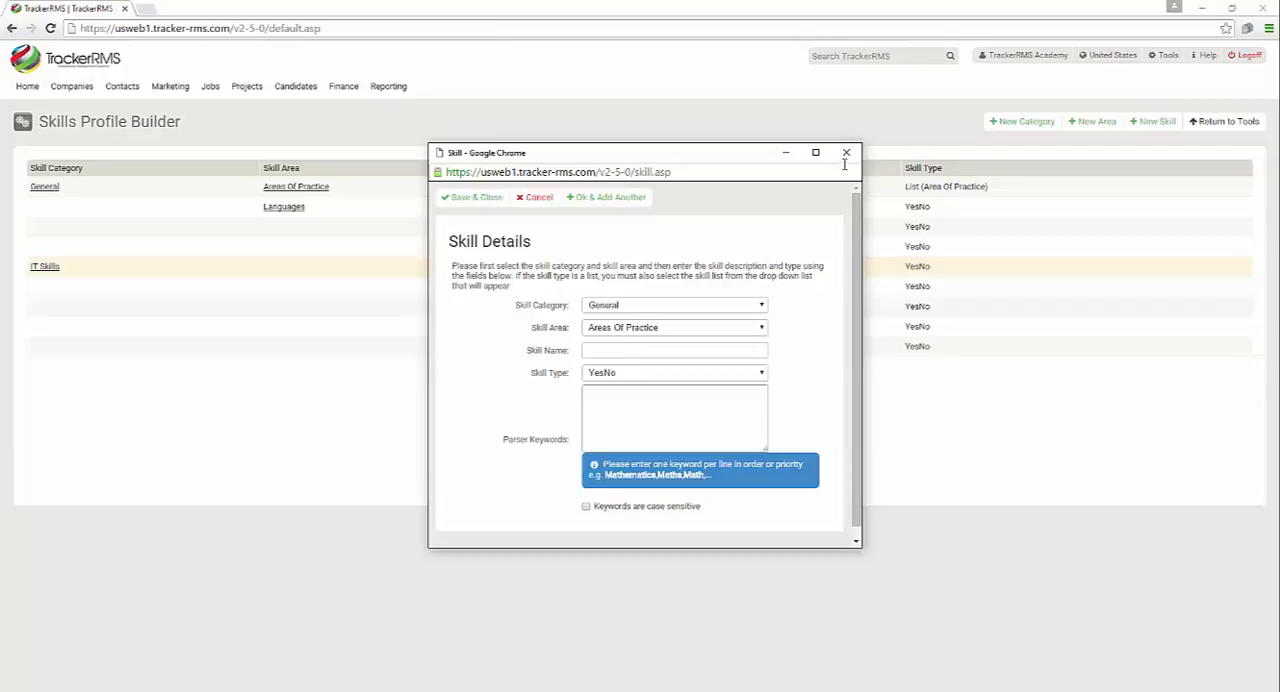
click(846, 153)
Add a skill area named Testing to the General category
click(1092, 121)
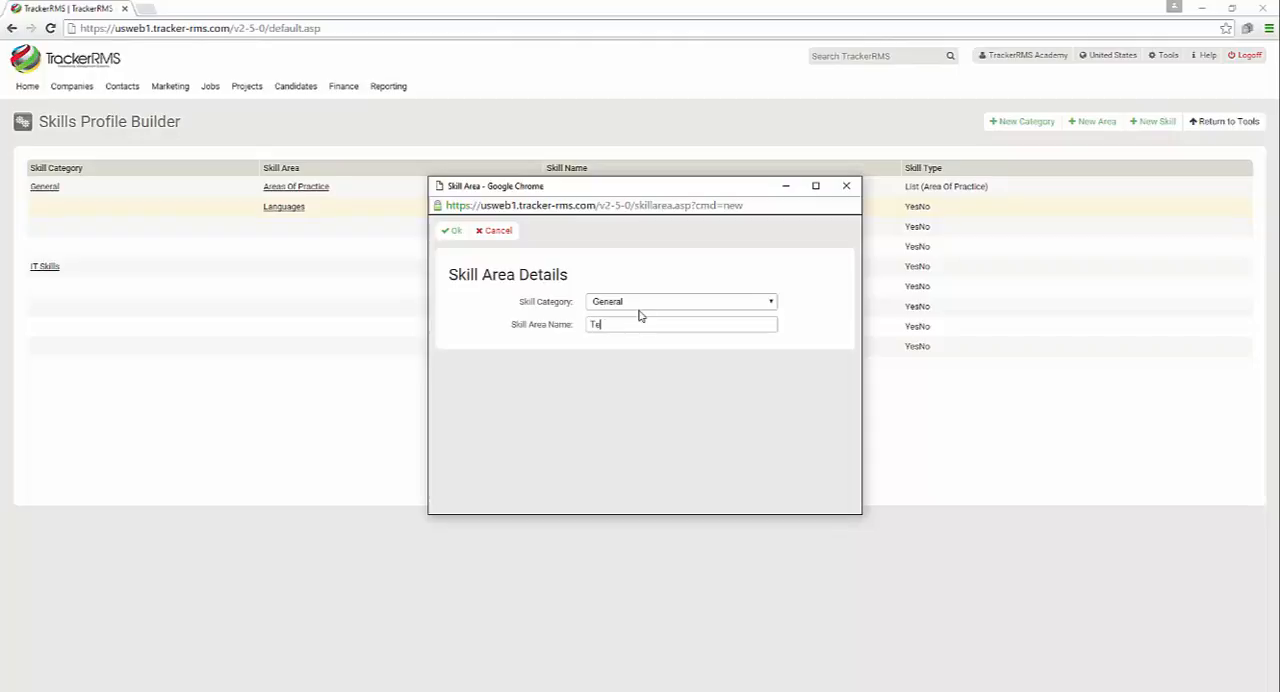
click(453, 230)
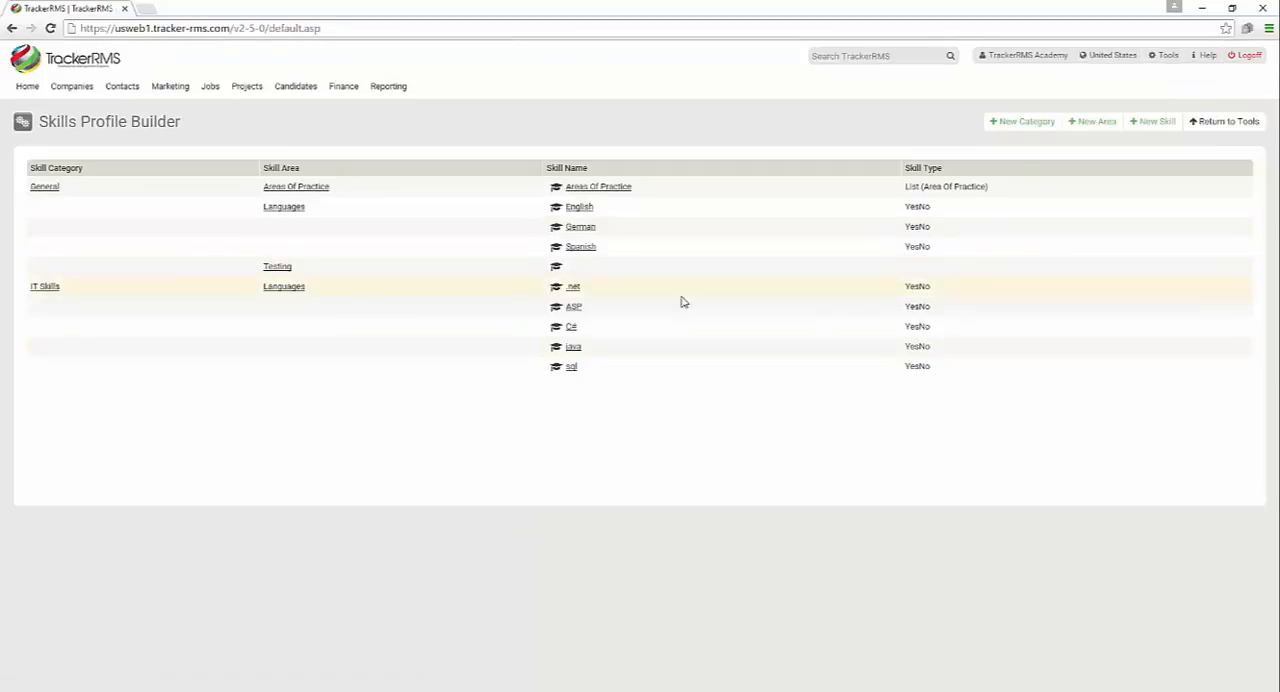
Add a Value-type skill named Test Score to the General category's Testing area and save it
click(1162, 126)
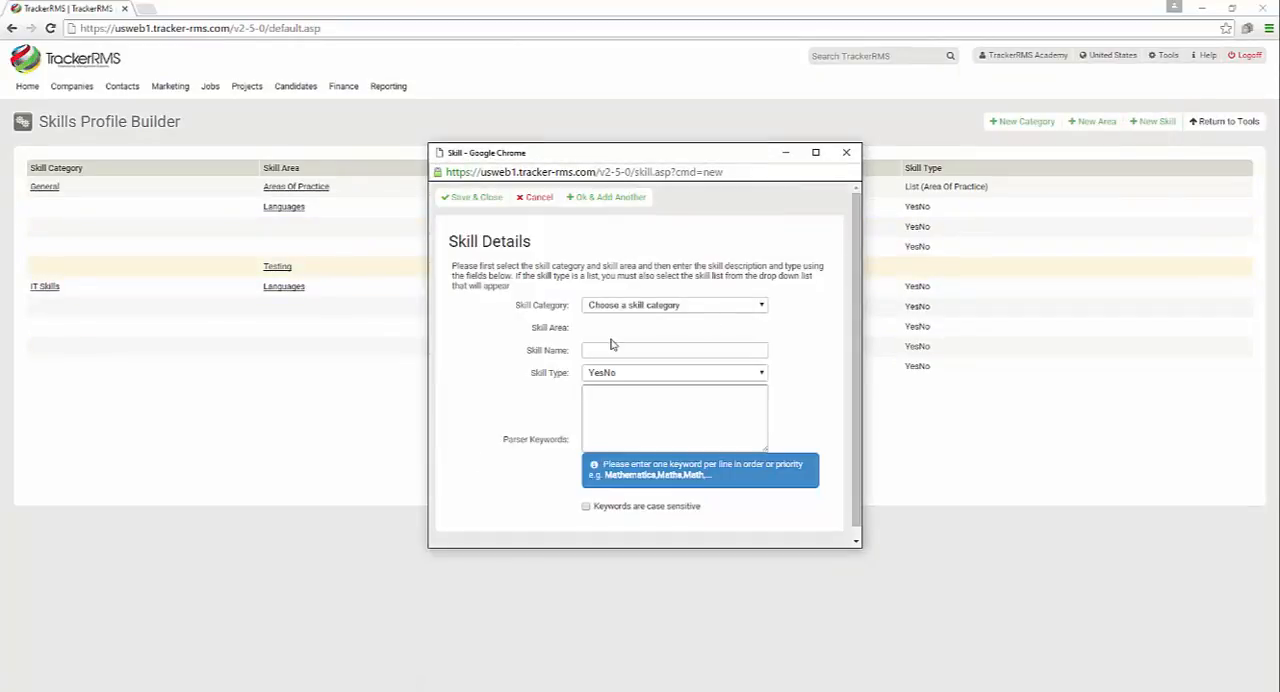
click(593, 304)
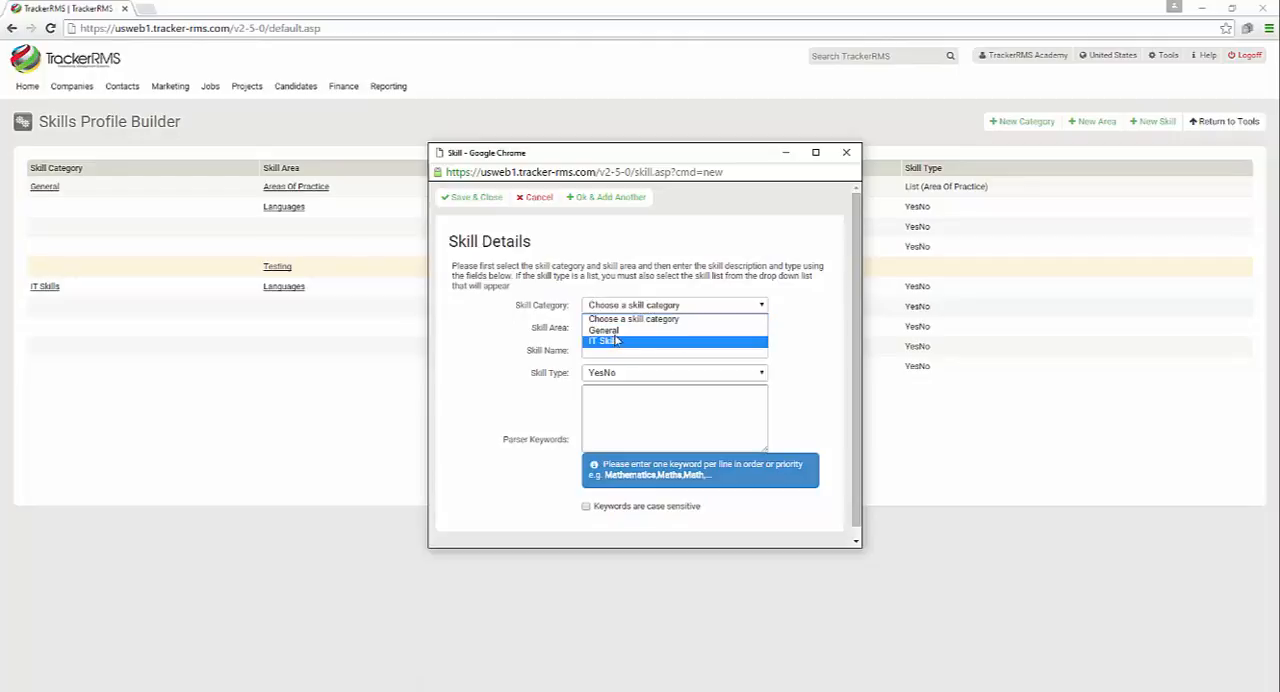
click(612, 330)
click(615, 329)
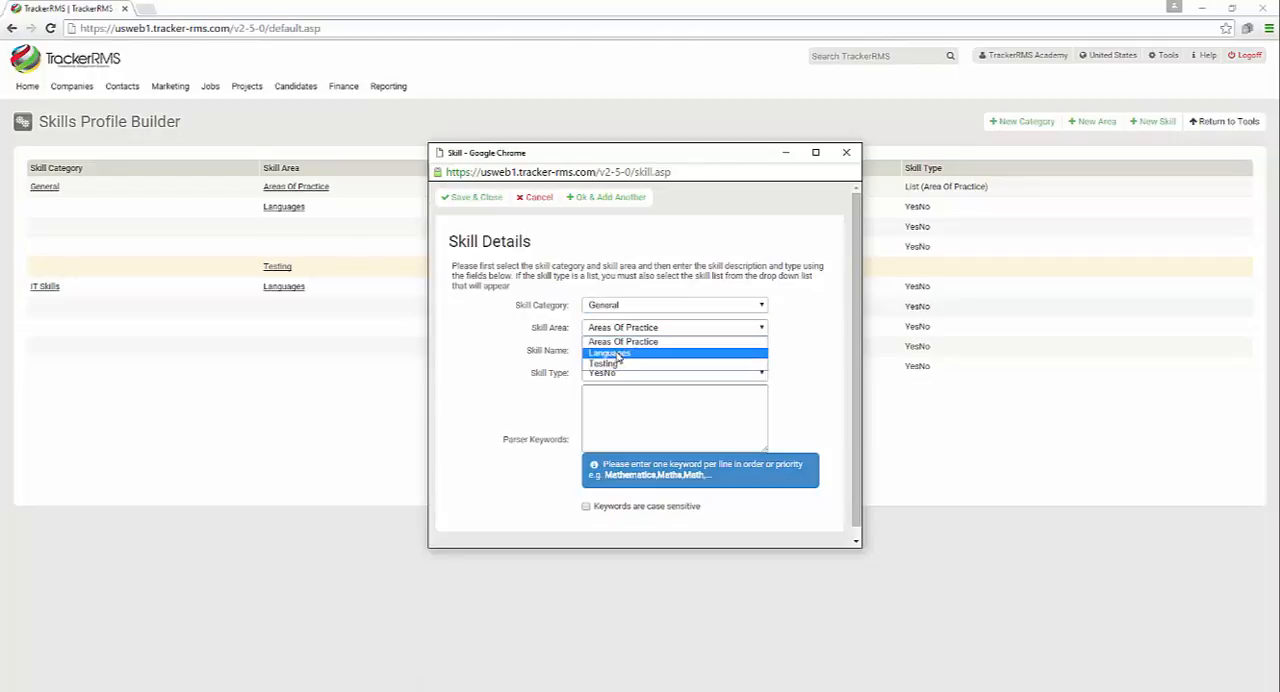
click(614, 355)
click(612, 328)
click(612, 364)
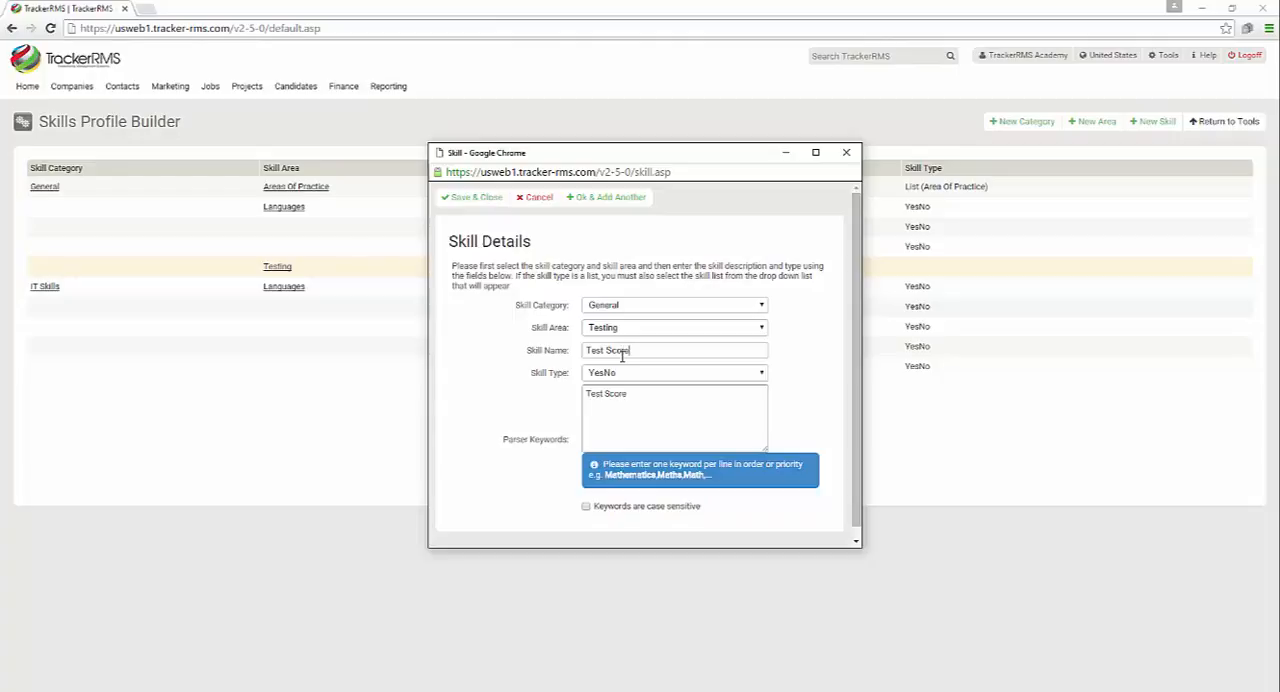
click(616, 374)
click(616, 398)
click(480, 198)
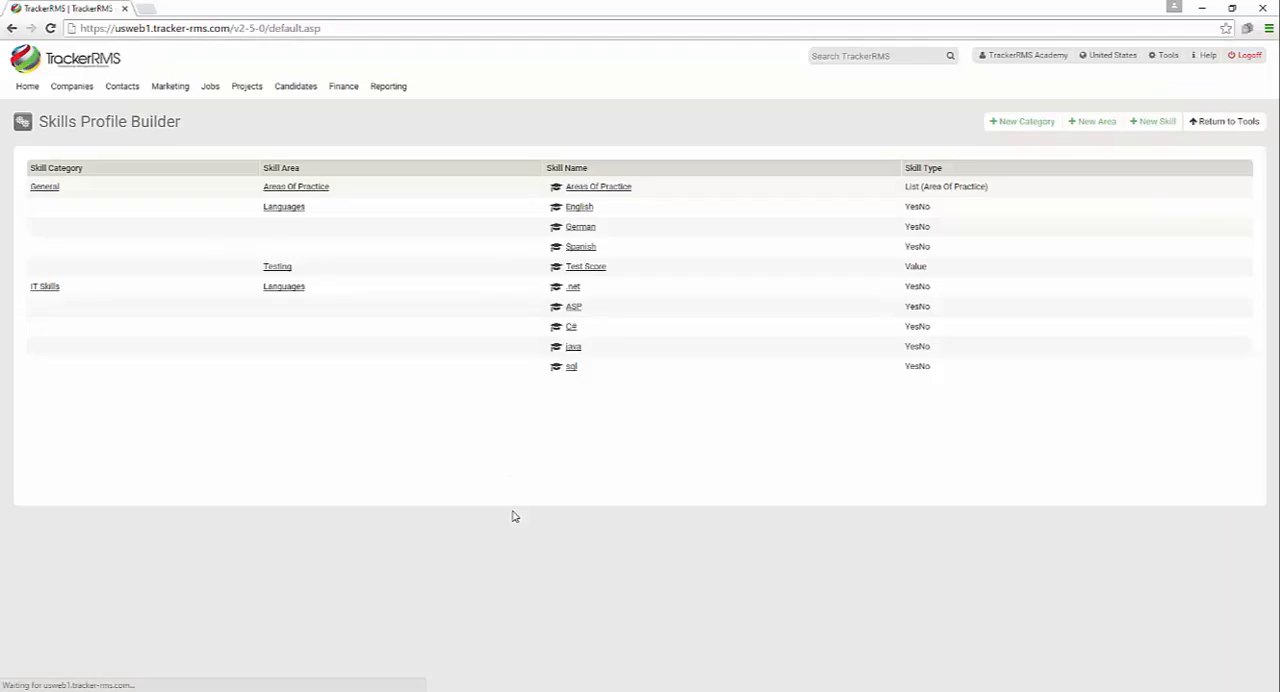